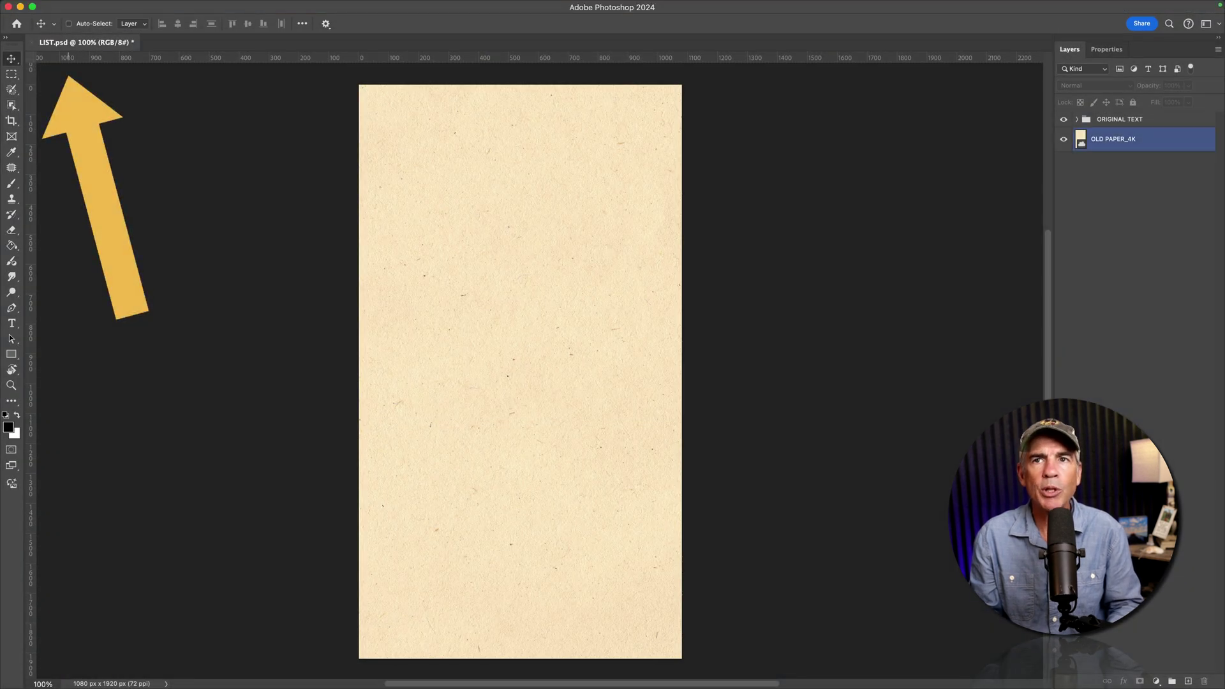
Check the installed Photoshop version, then pick Nitti Typewriter for the Type tool
click(64, 6)
click(66, 25)
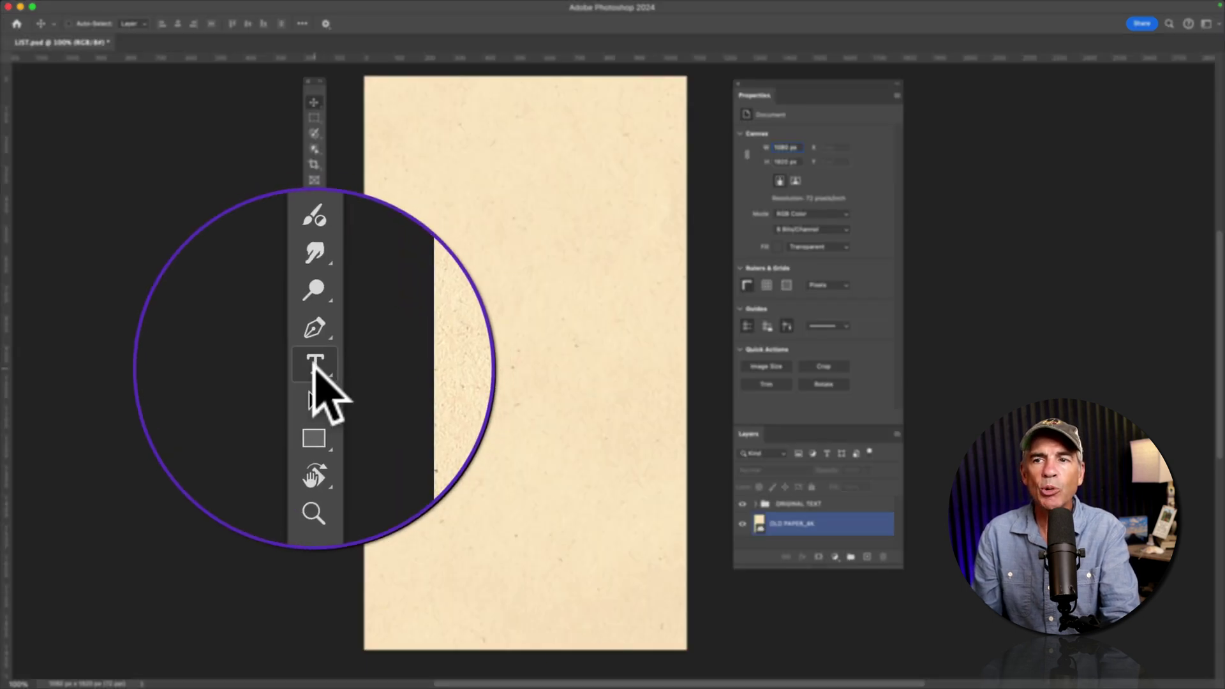
key(t)
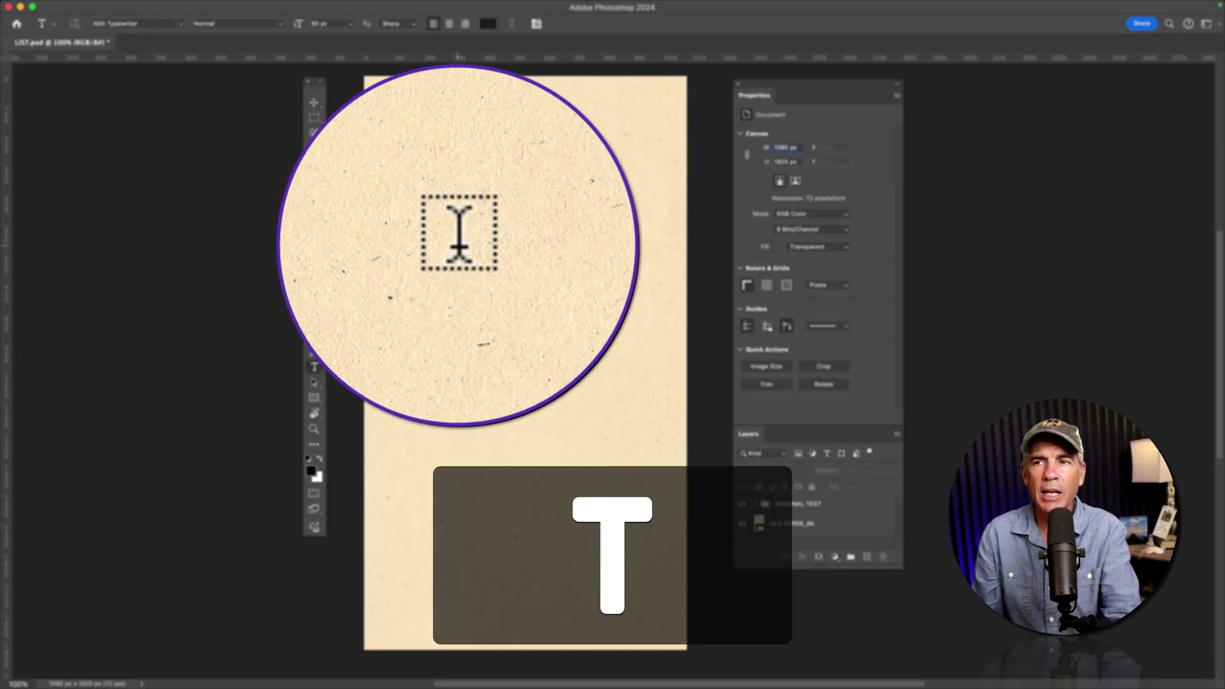
click(180, 24)
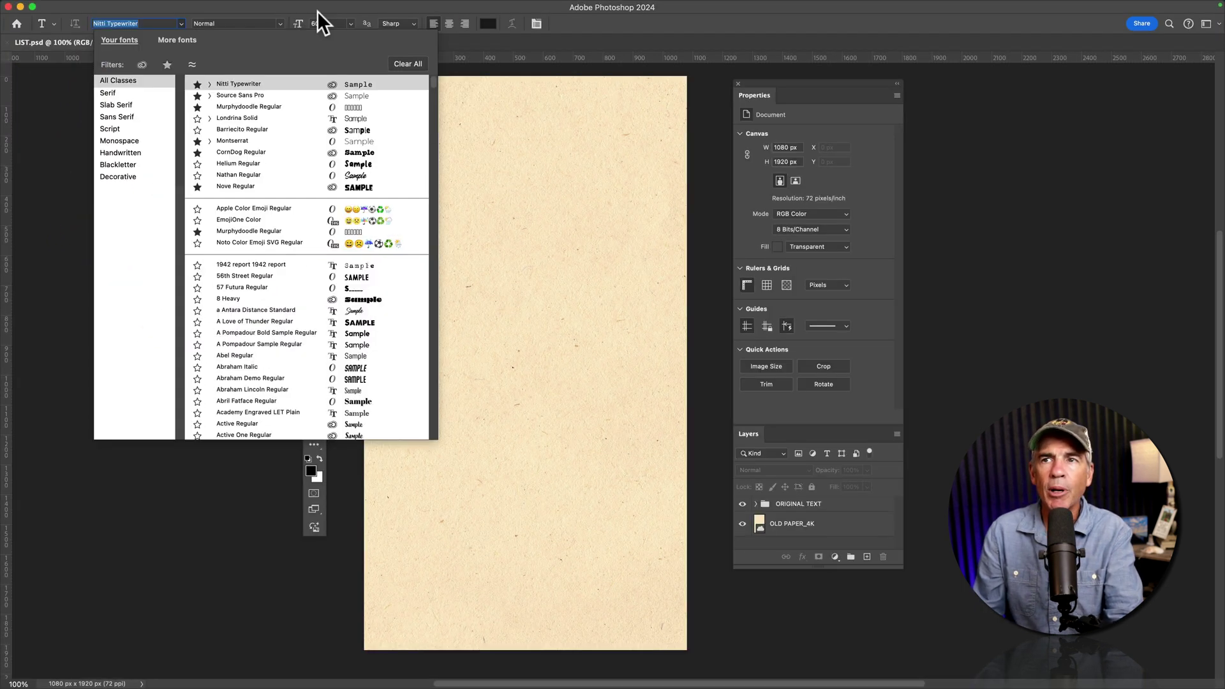
click(349, 46)
Paste the name sentence as a new text layer on the paper canvas and commit it
click(434, 259)
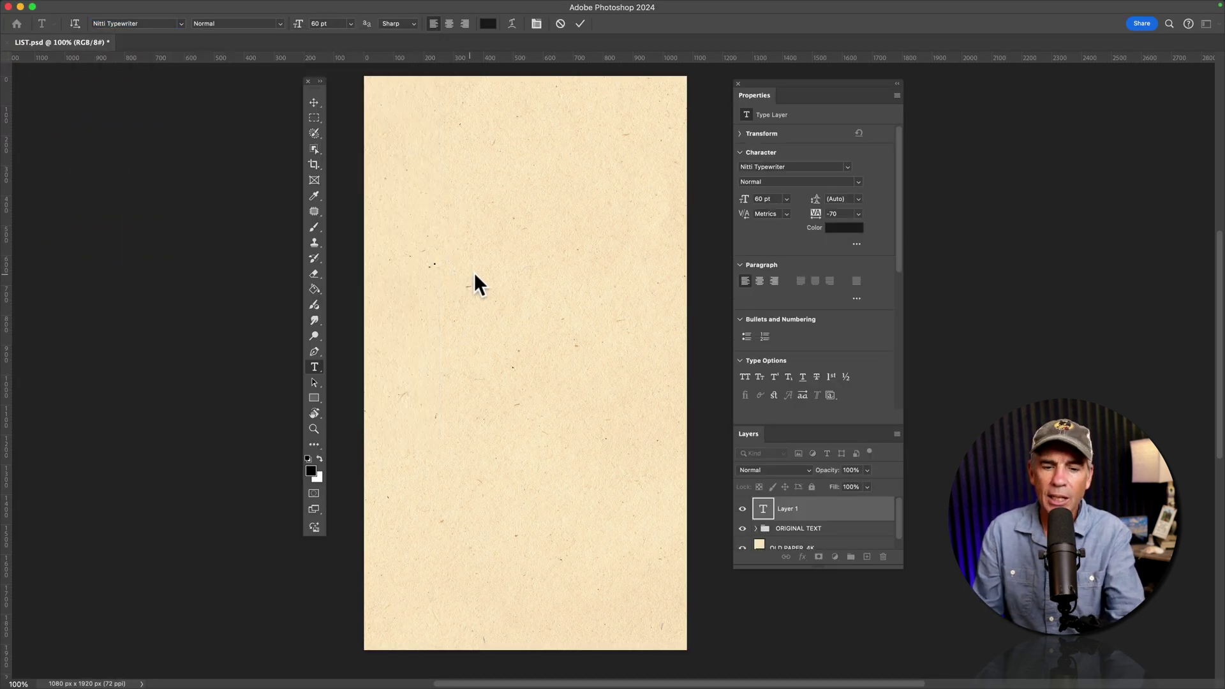
text(My Name Is Mike Murphy)
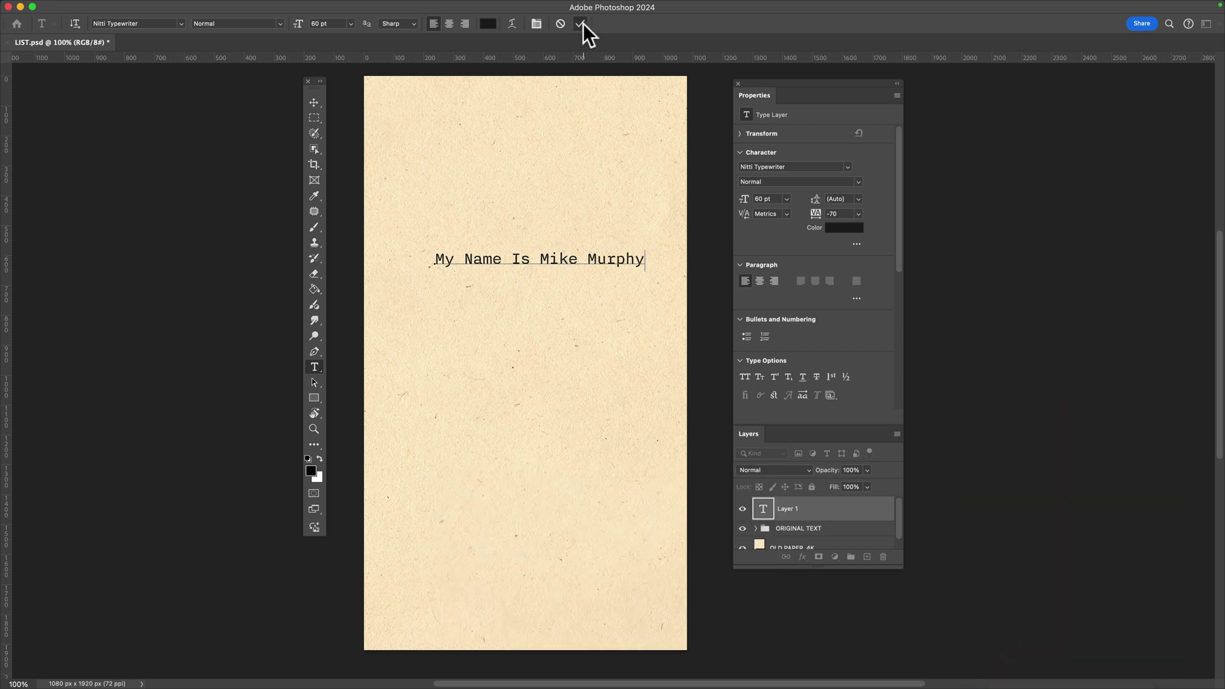
click(580, 24)
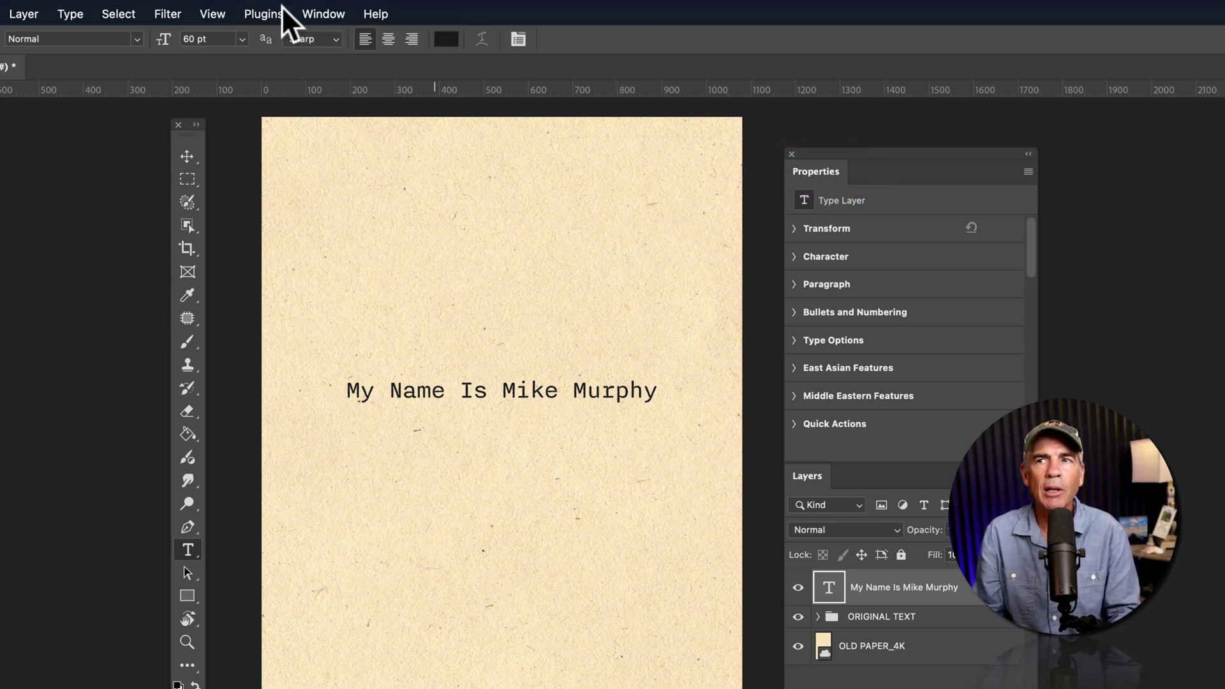
click(314, 13)
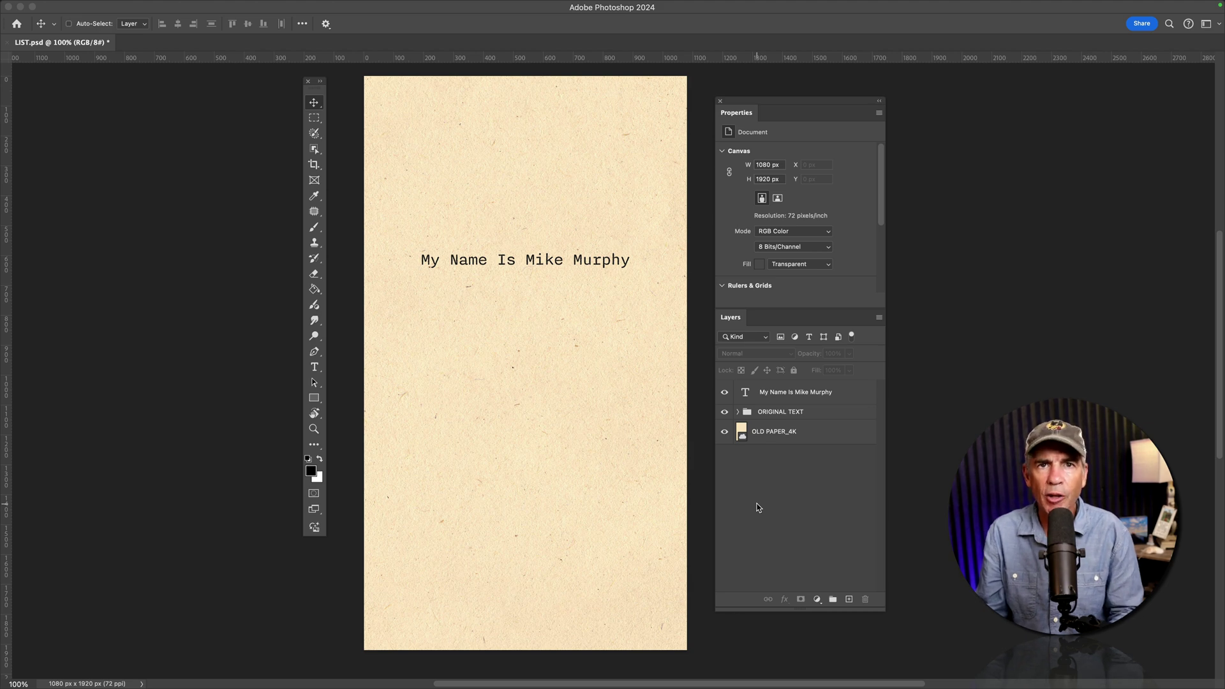
Apply a round-dot bulleted list to the name text layer from Bullets and Numbering, then commit
click(755, 394)
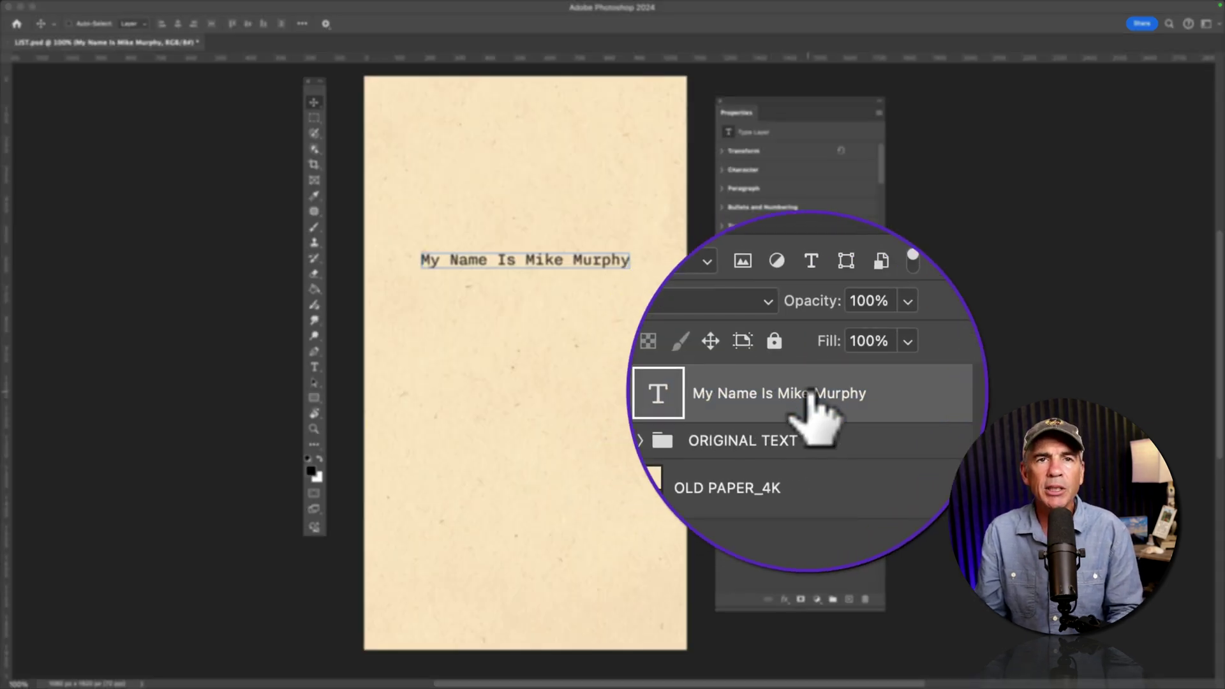
double_click(658, 393)
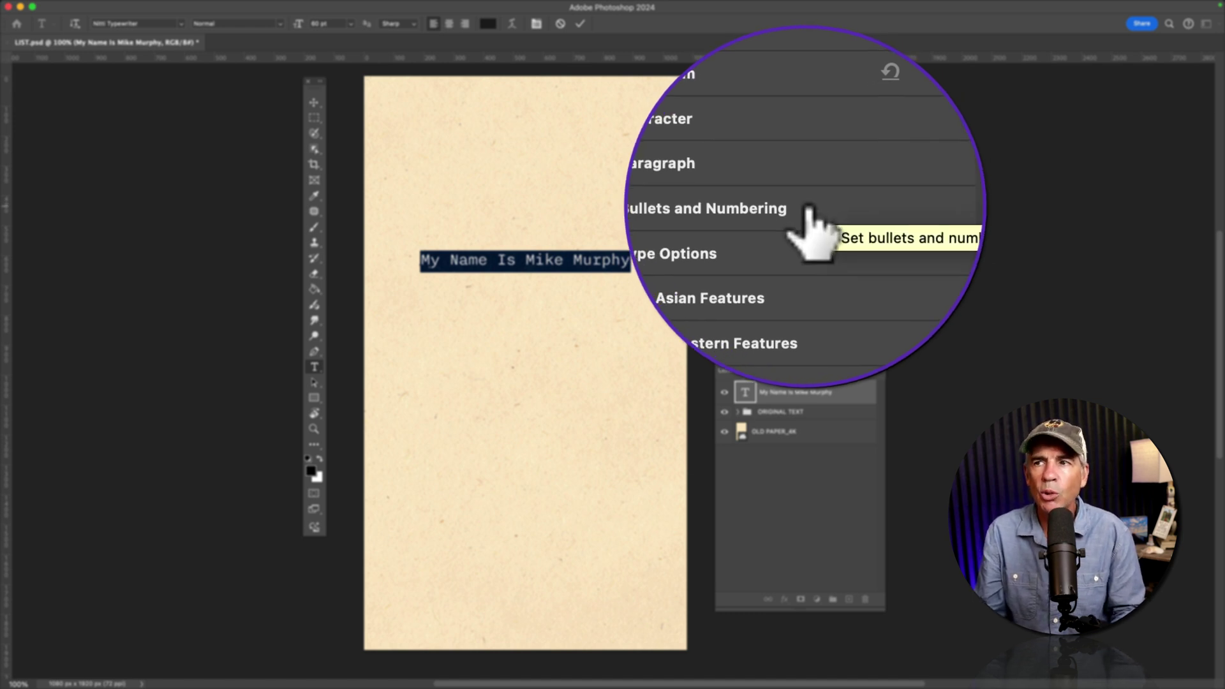
click(724, 209)
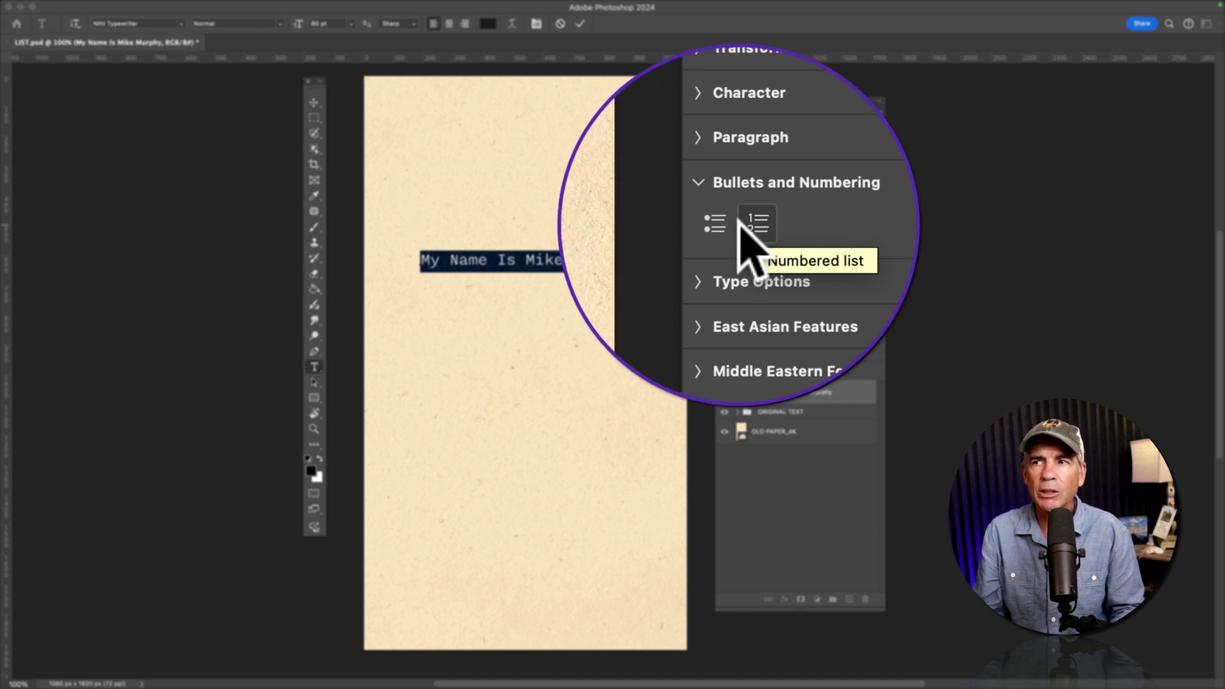
click(728, 225)
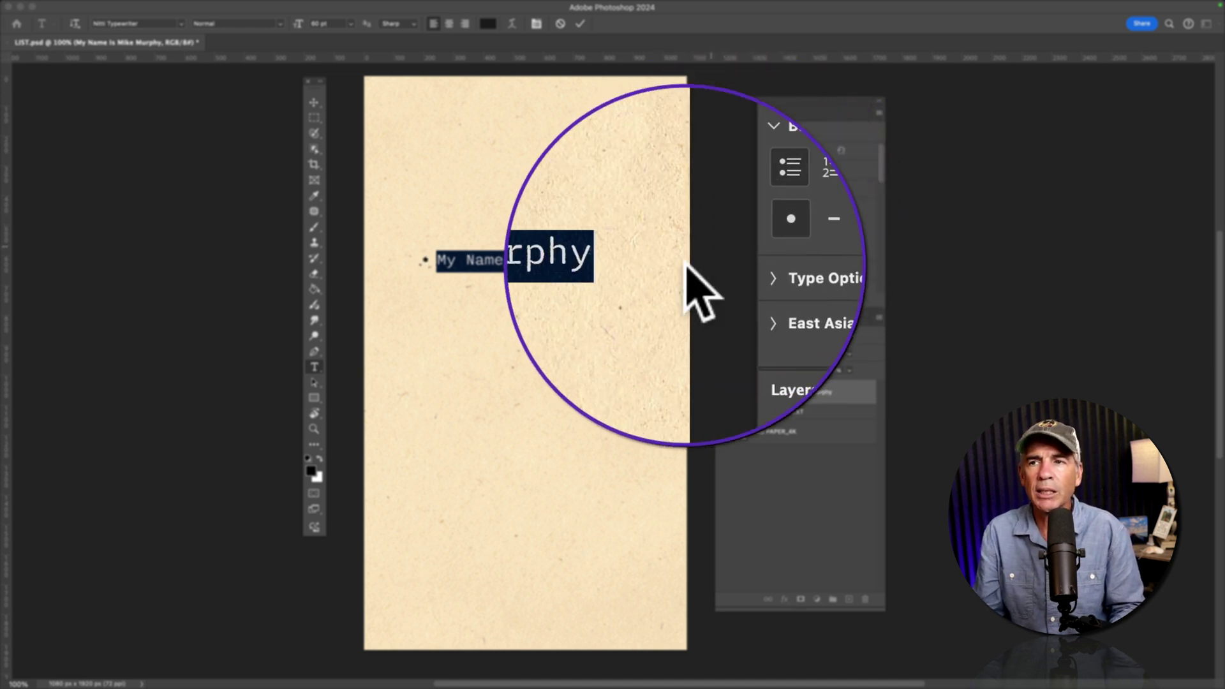
key(Escape)
key(v)
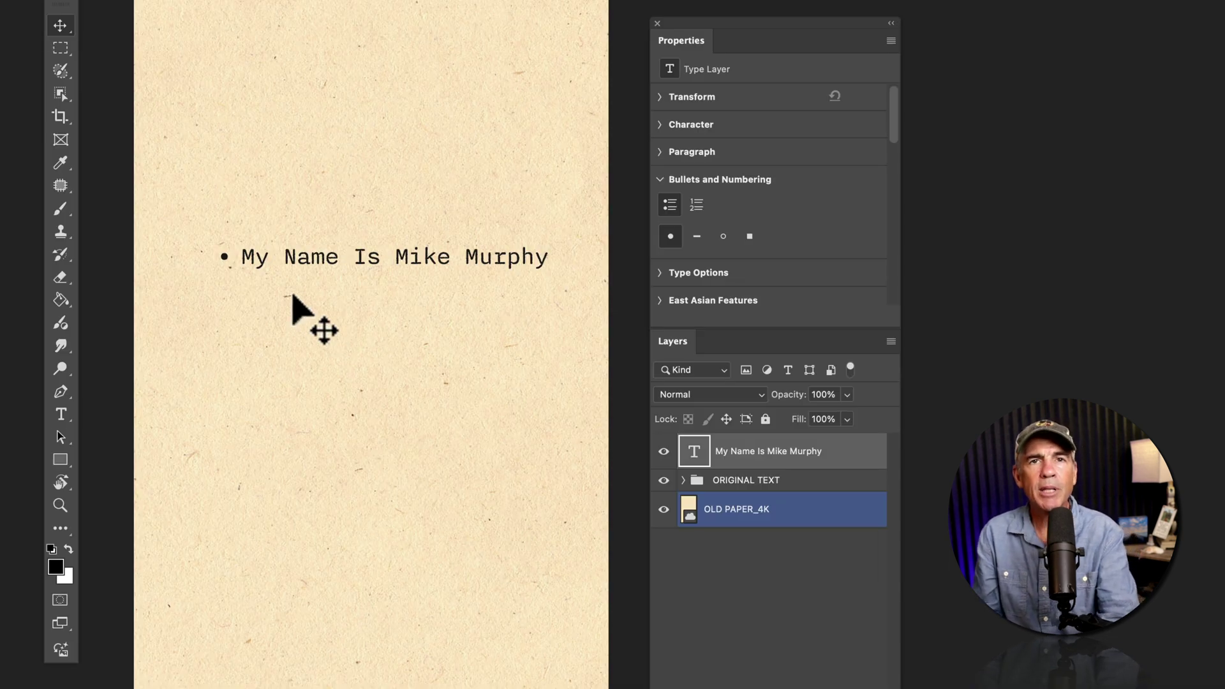
Insert line breaks before each later word so the sentence becomes five single-word bullets
key(t)
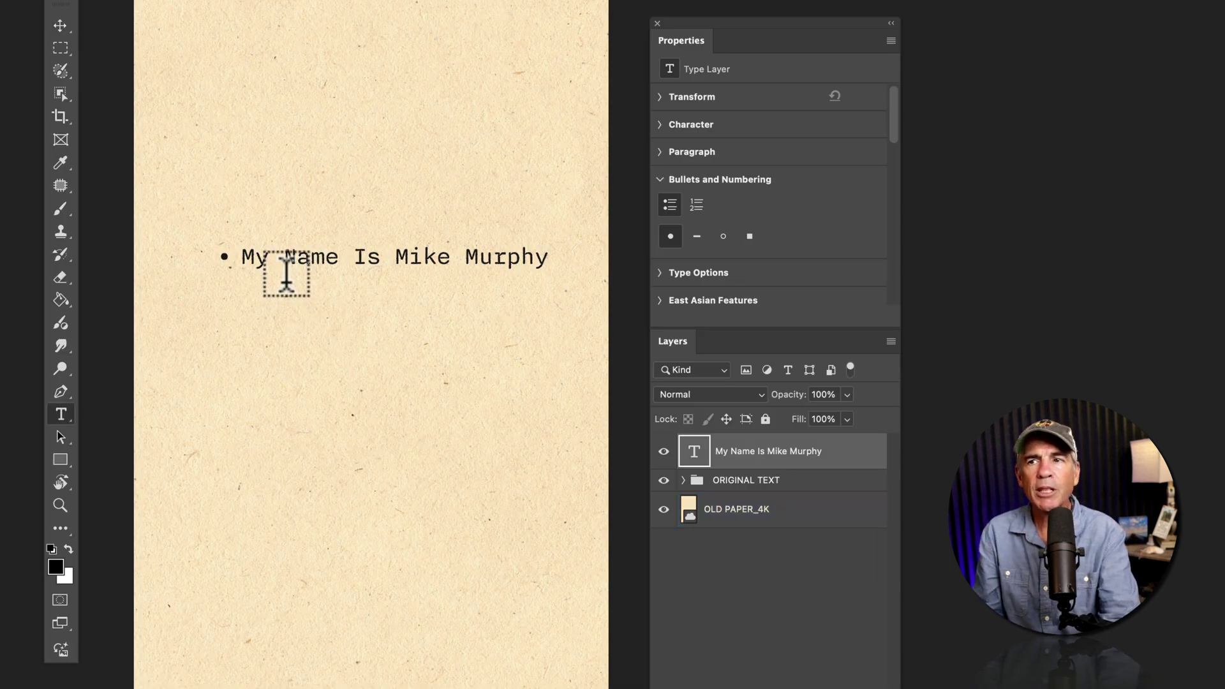
click(285, 252)
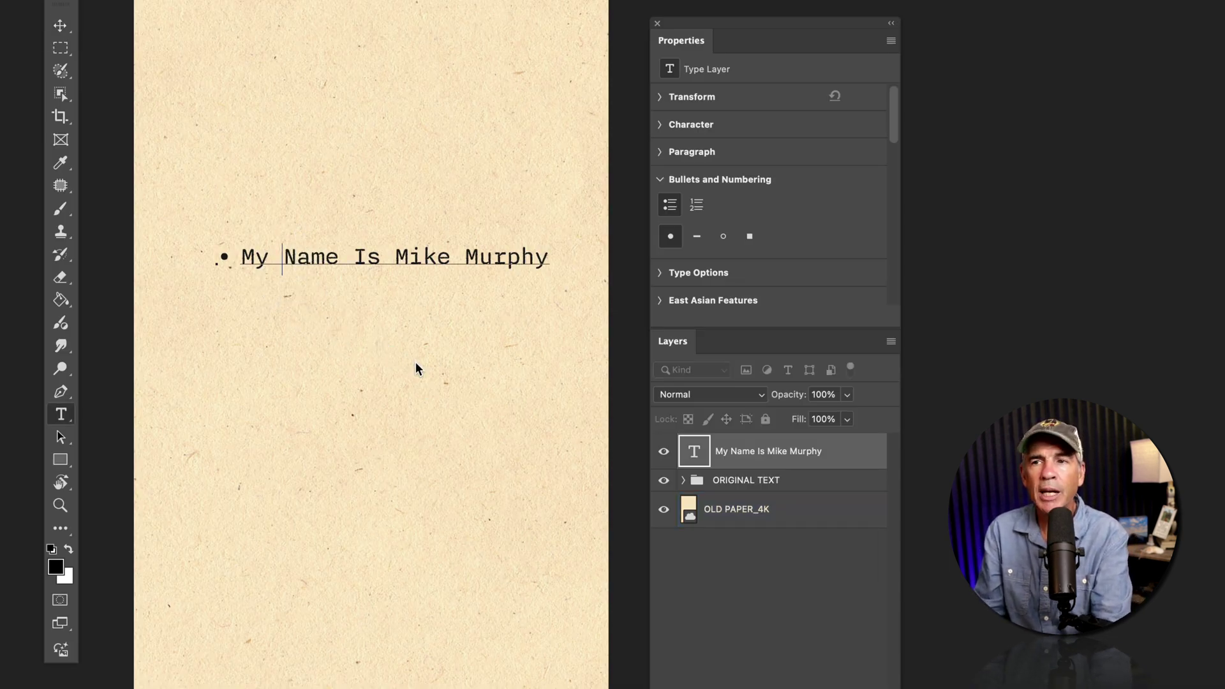
key(Return)
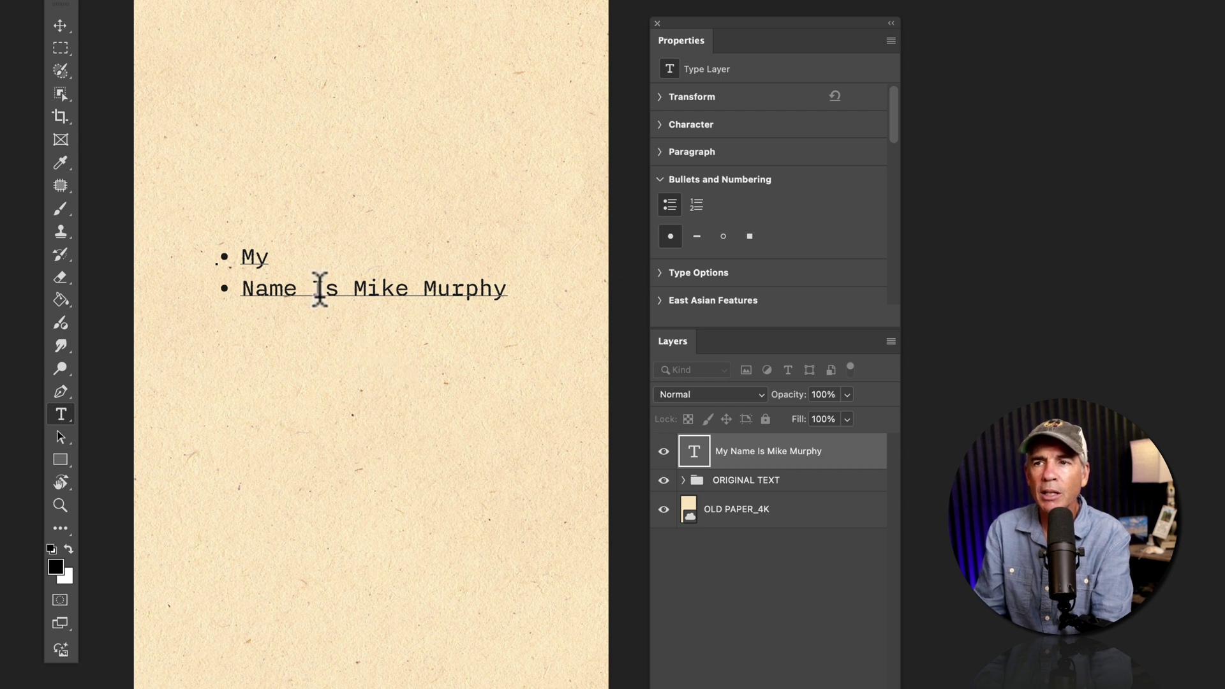
click(316, 290)
key(Return)
click(284, 320)
key(Return)
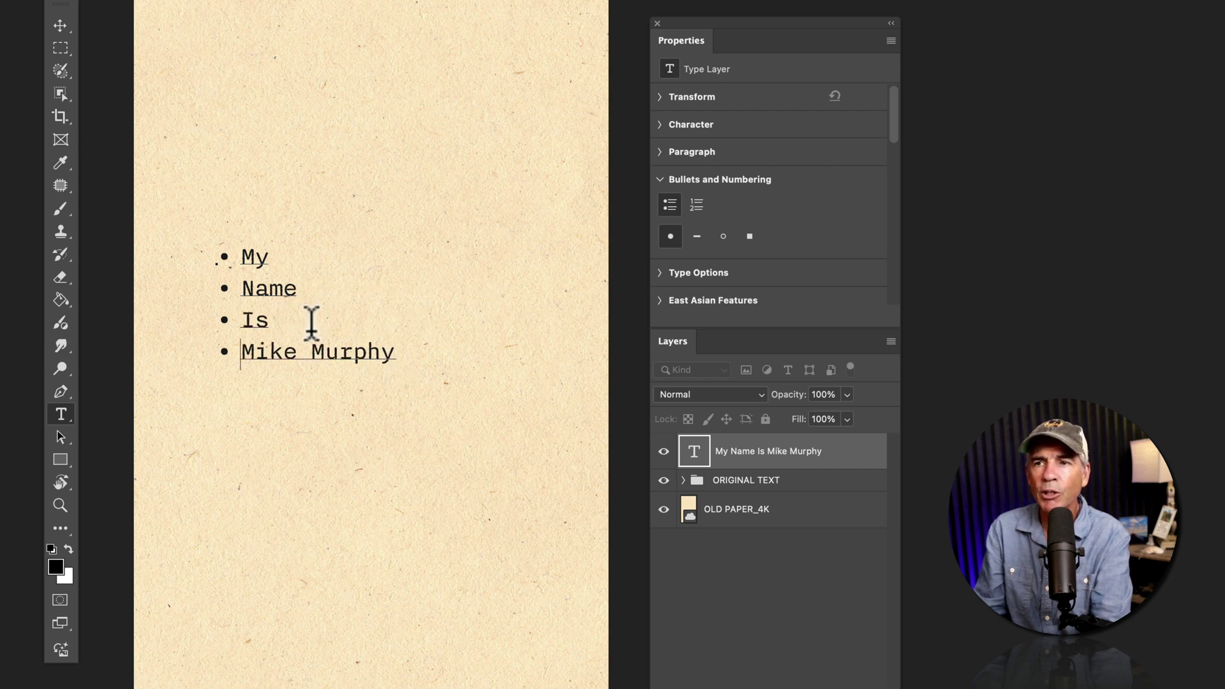
key(Return)
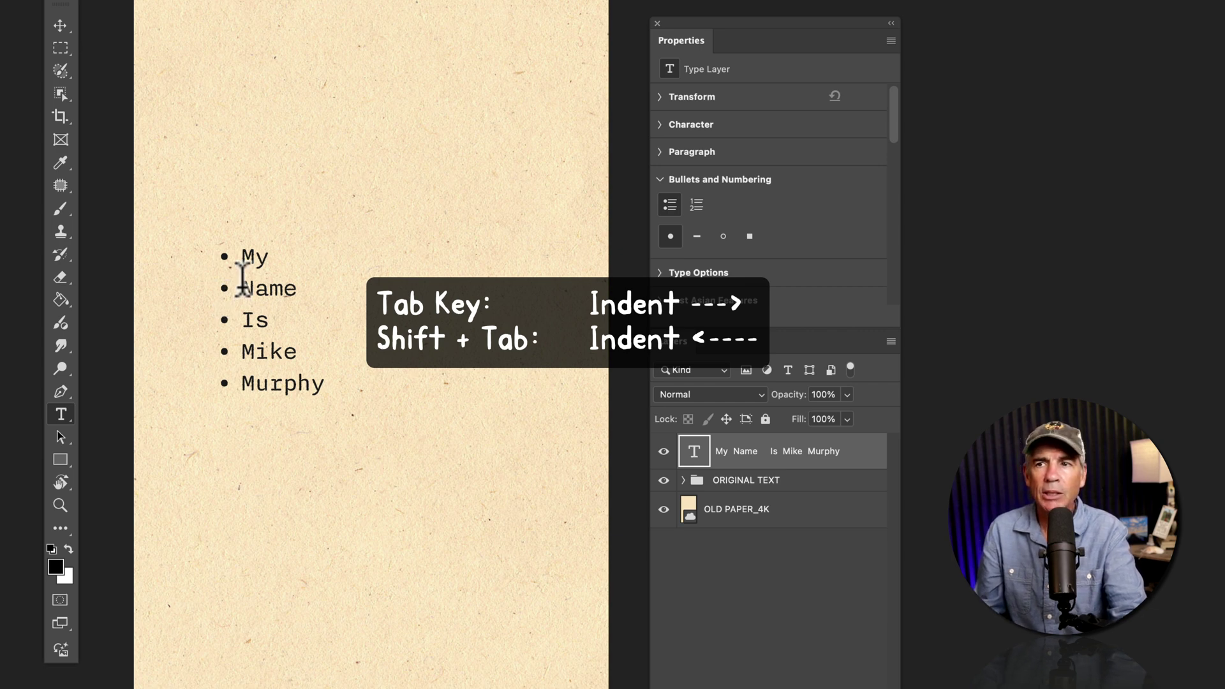
click(242, 287)
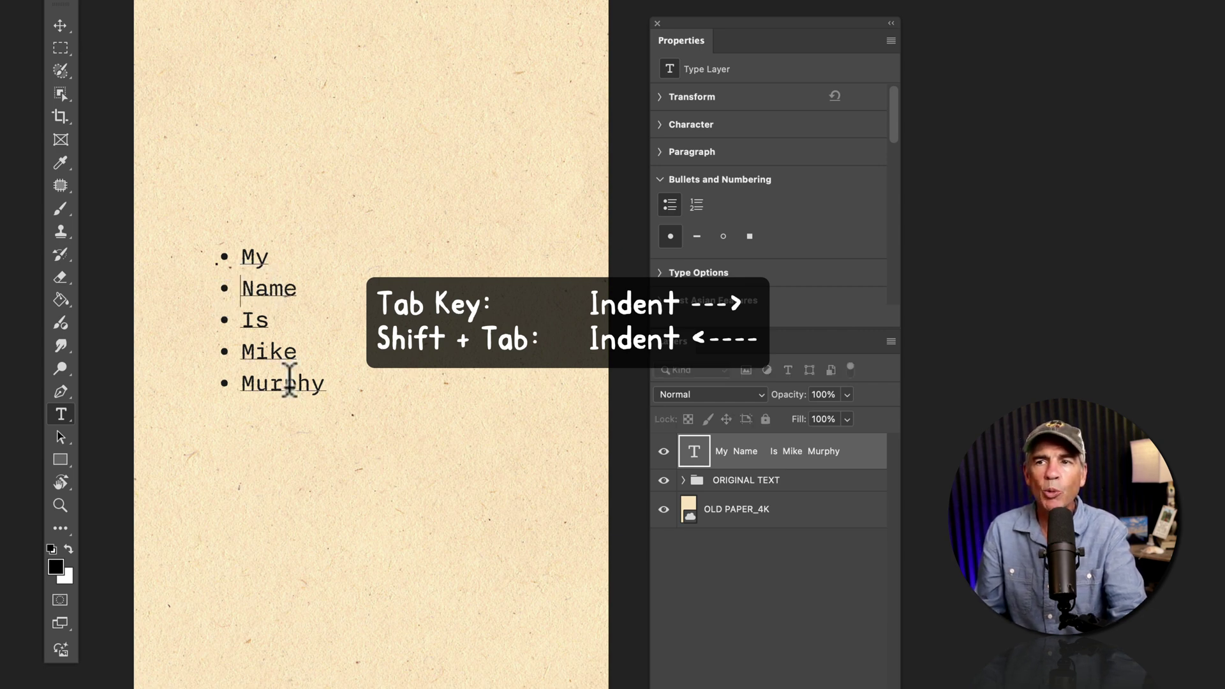
key(Tab)
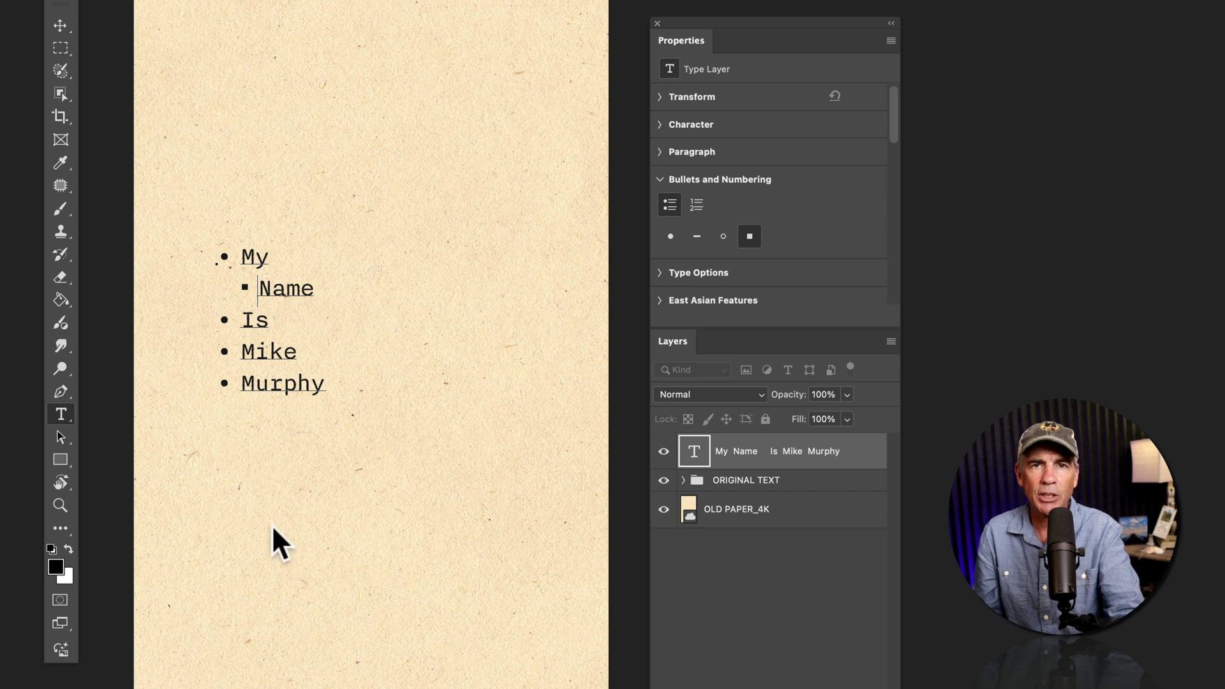
key(Tab)
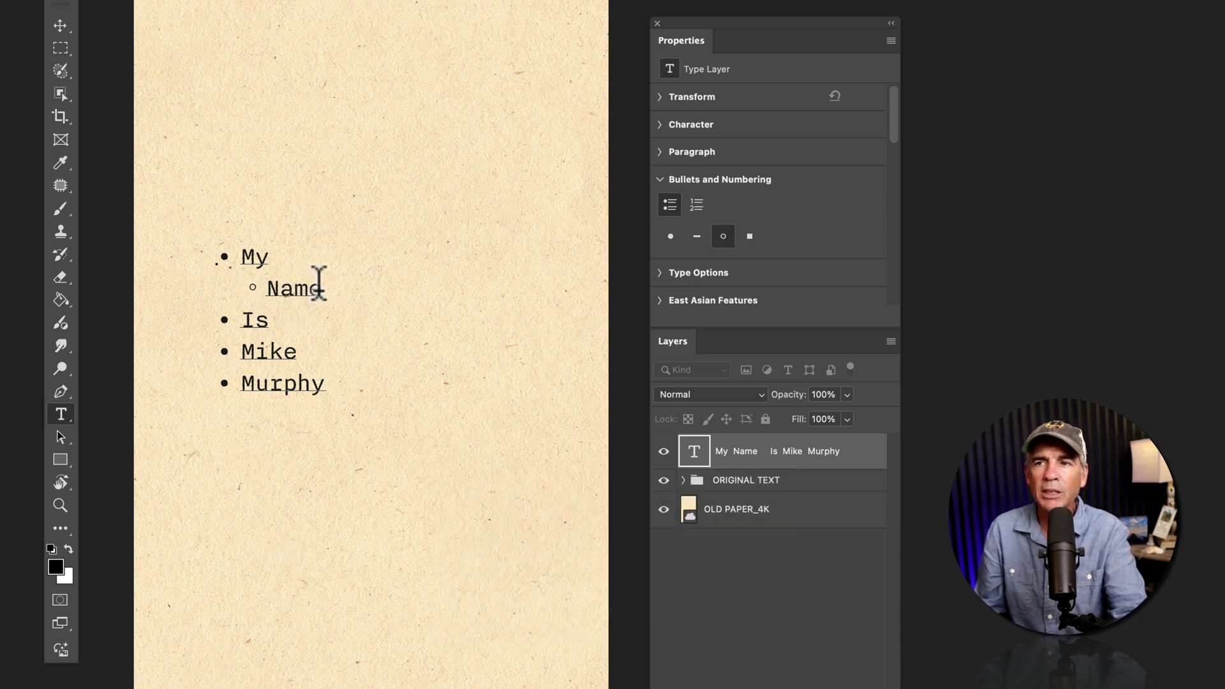
key(Return)
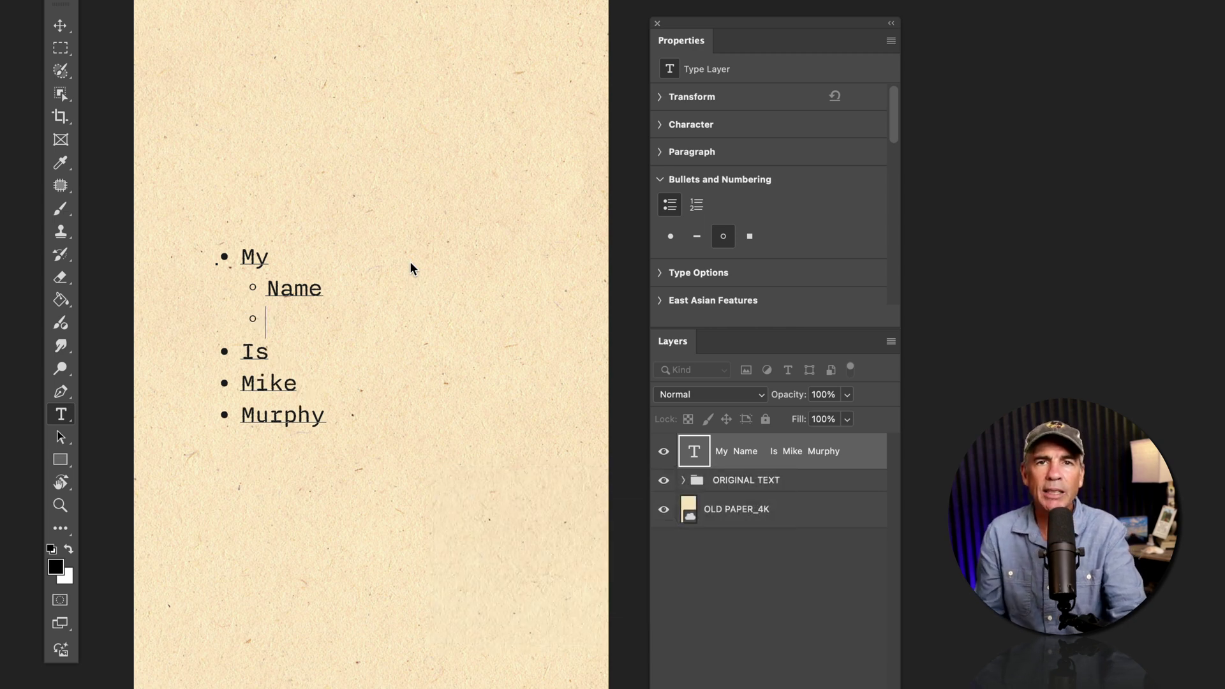
key(BackSpace)
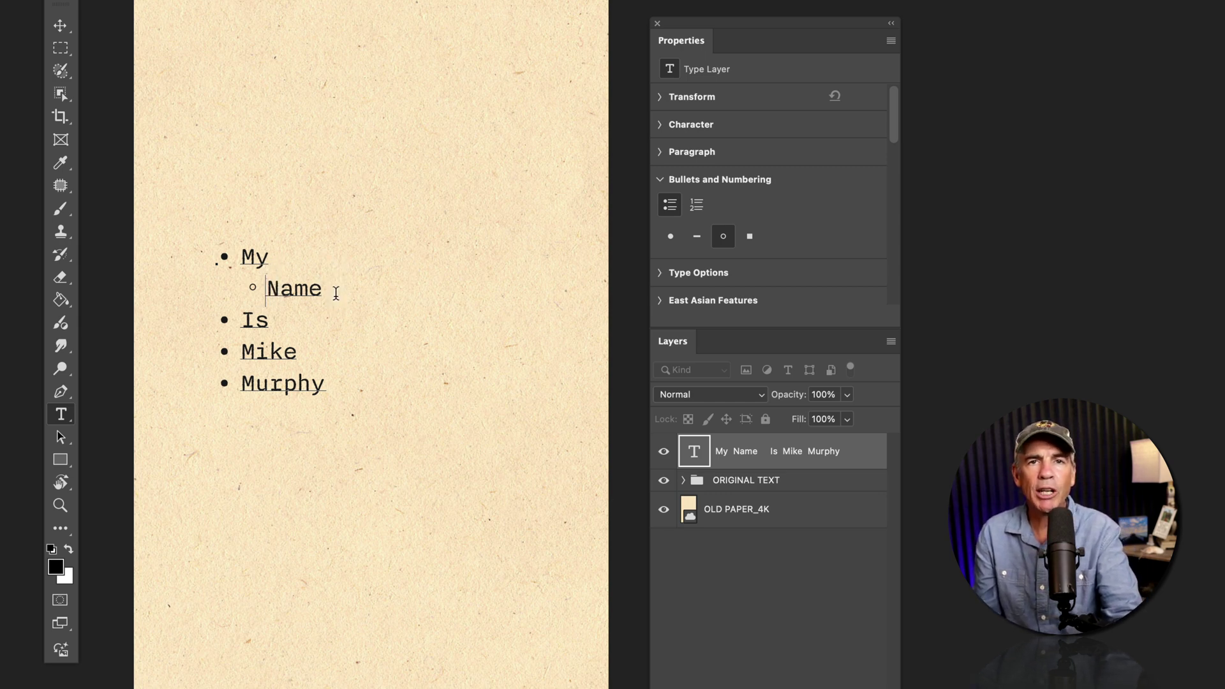
key(shift)
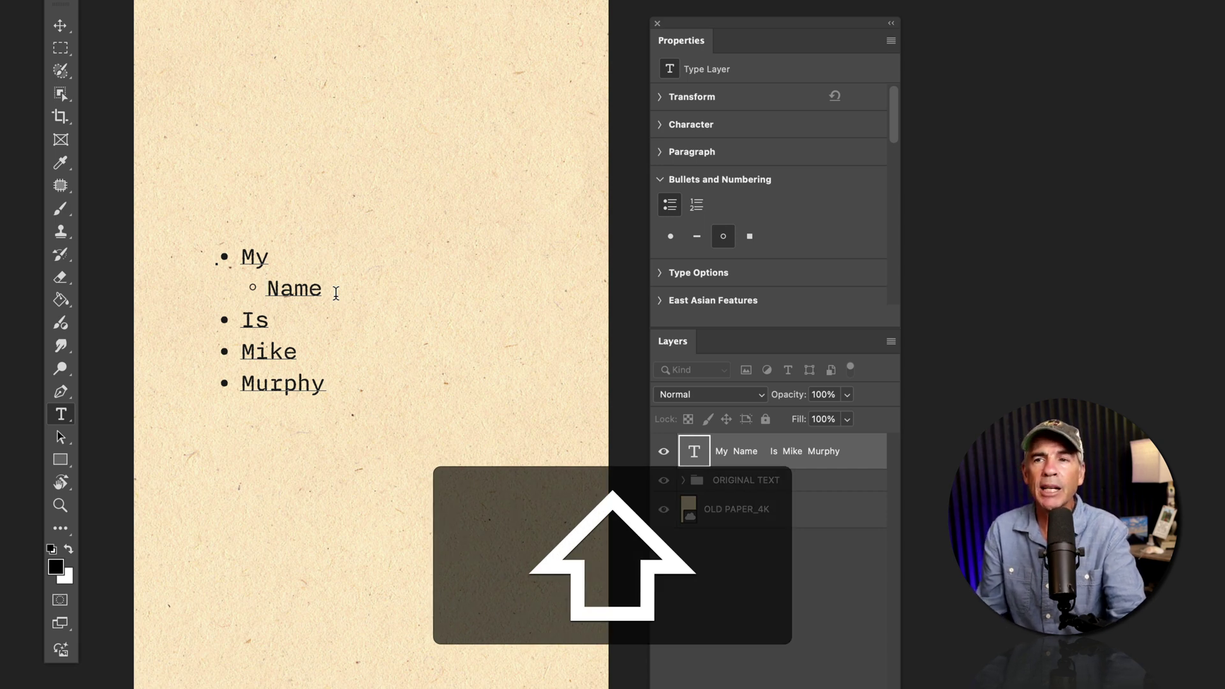
key(shift+Tab)
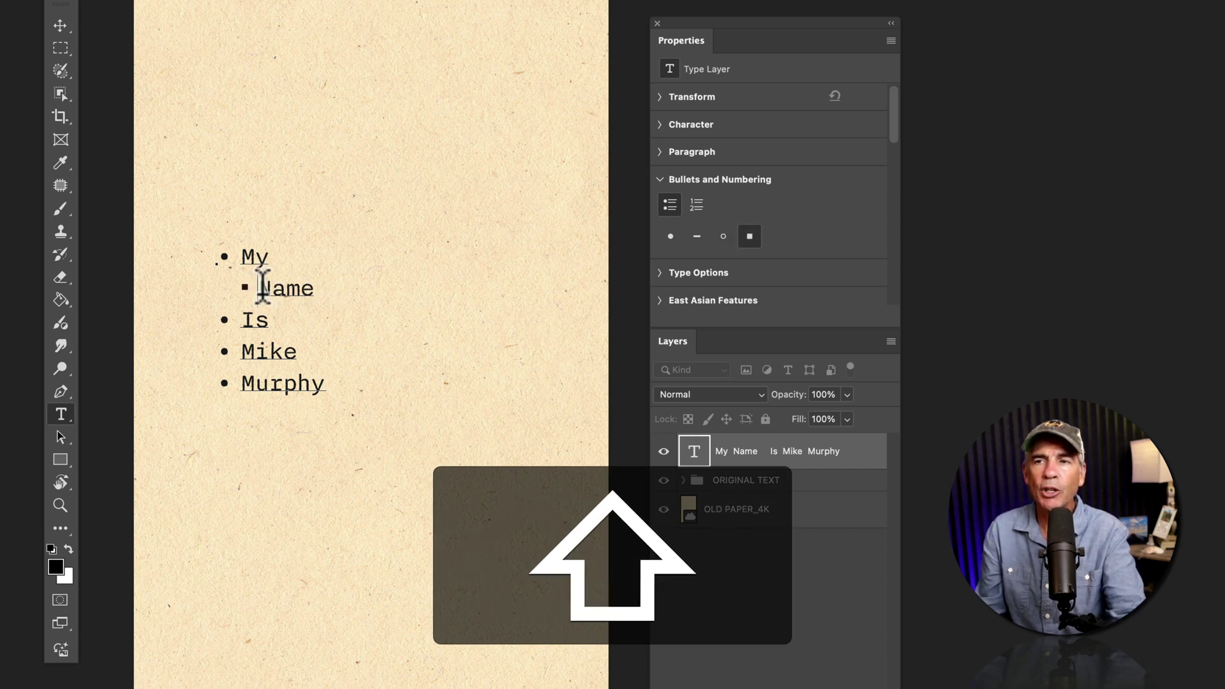
key(shift+Tab)
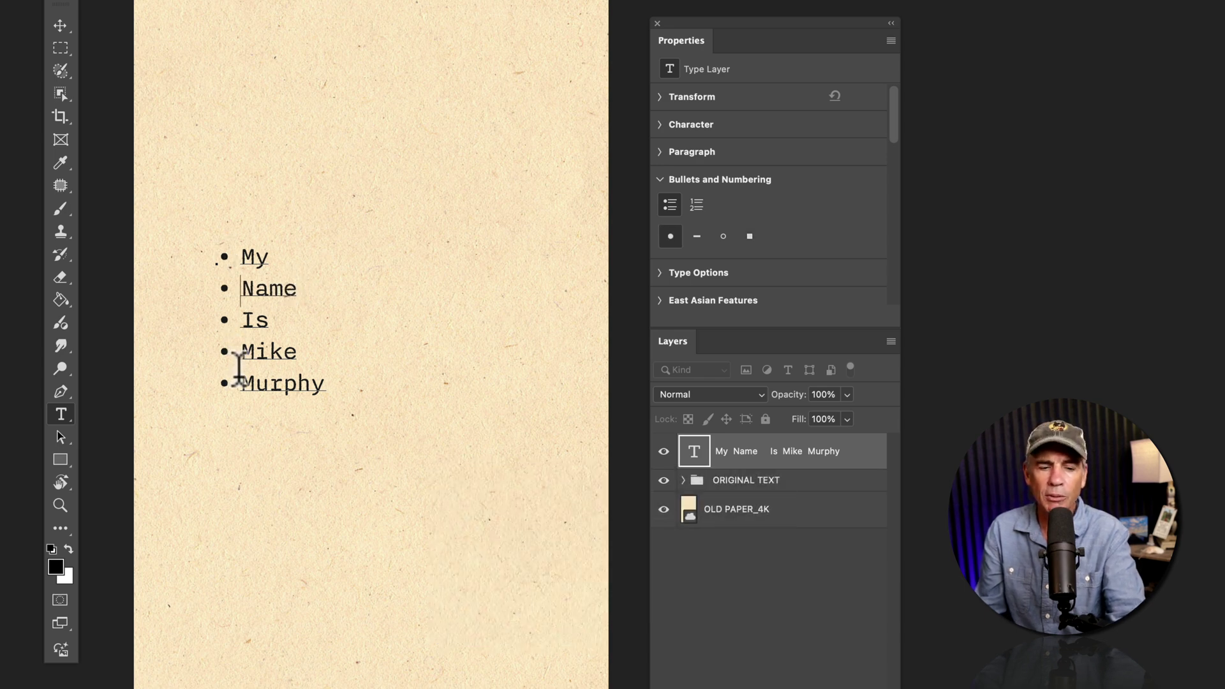
Try dash, hollow circle and filled square bullets on the last three items, returning to dots
key(Escape)
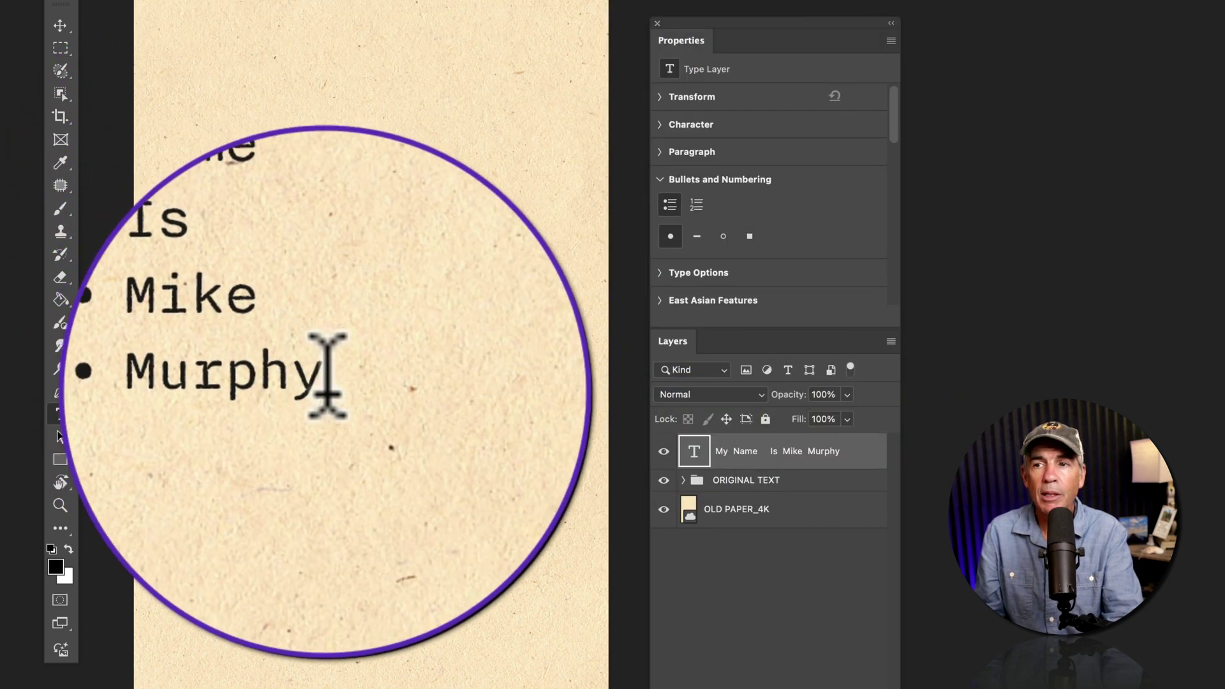
drag(323, 364, 219, 241)
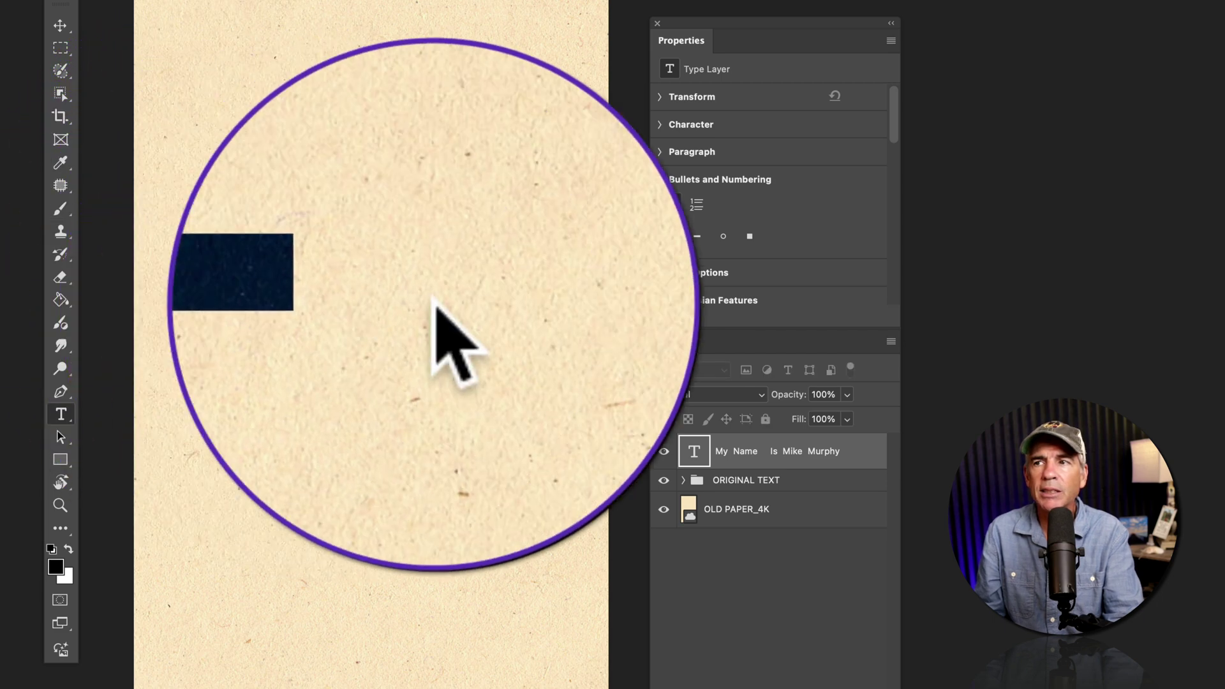
click(699, 238)
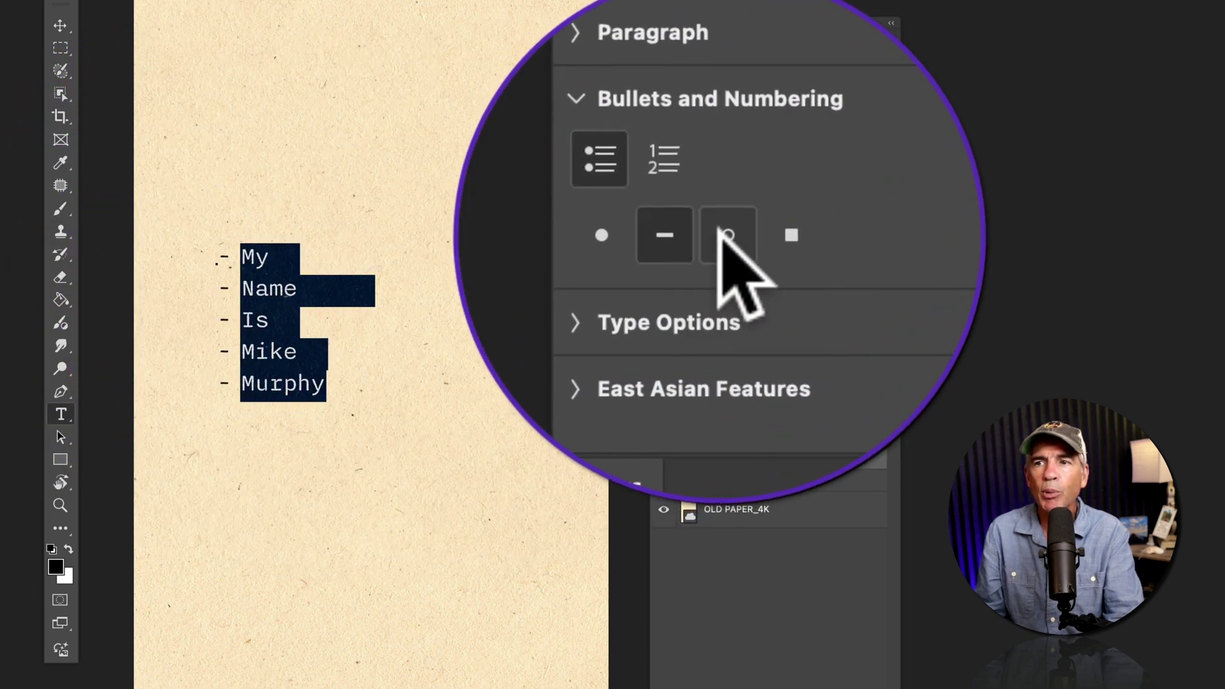
click(727, 237)
click(749, 234)
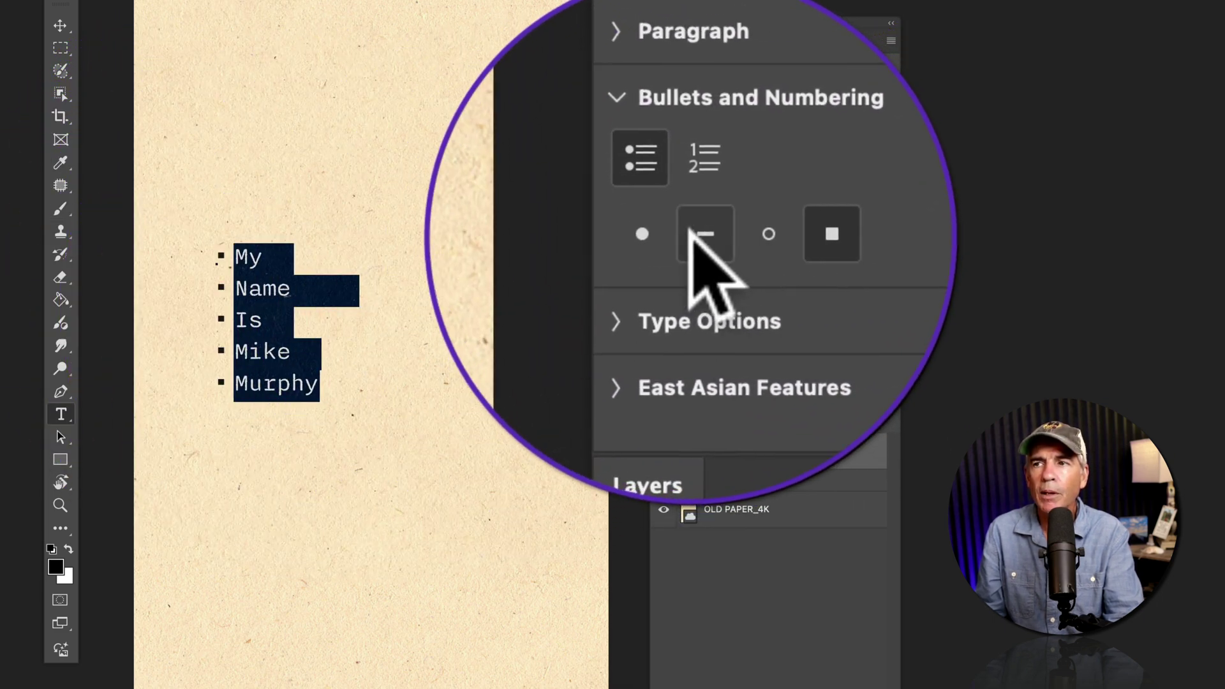
click(664, 233)
click(312, 284)
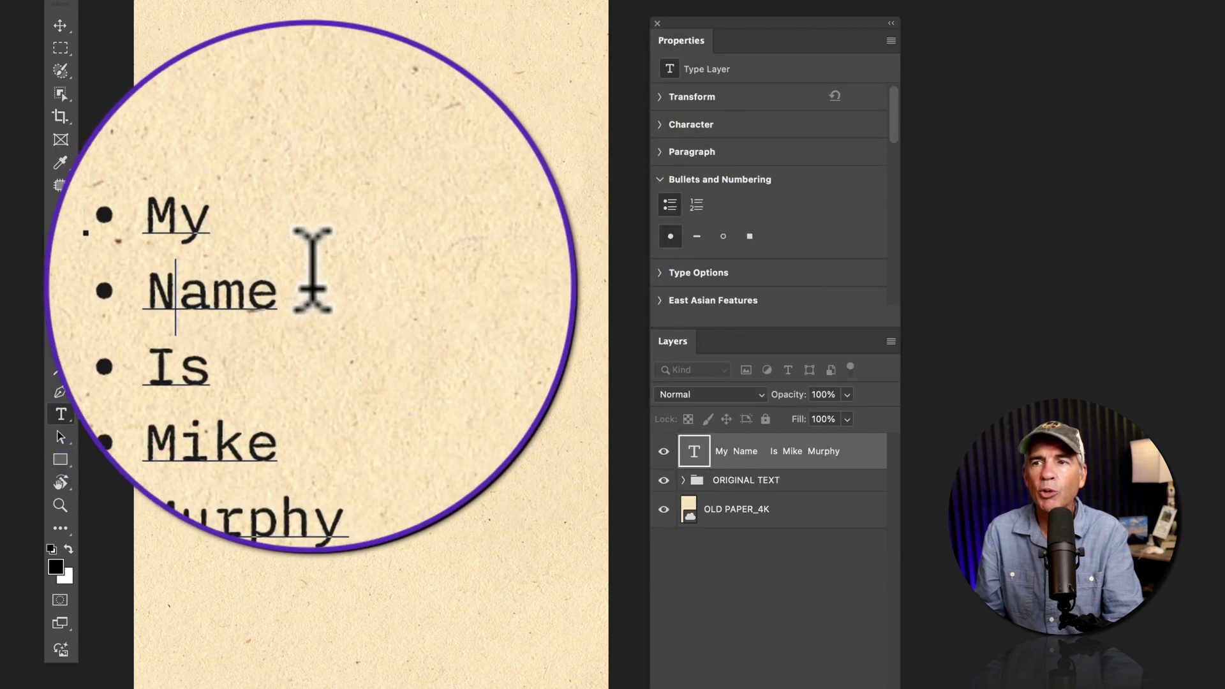
Try dash and hollow circle bullets on the word Name, then restore the filled dot
double_click(247, 288)
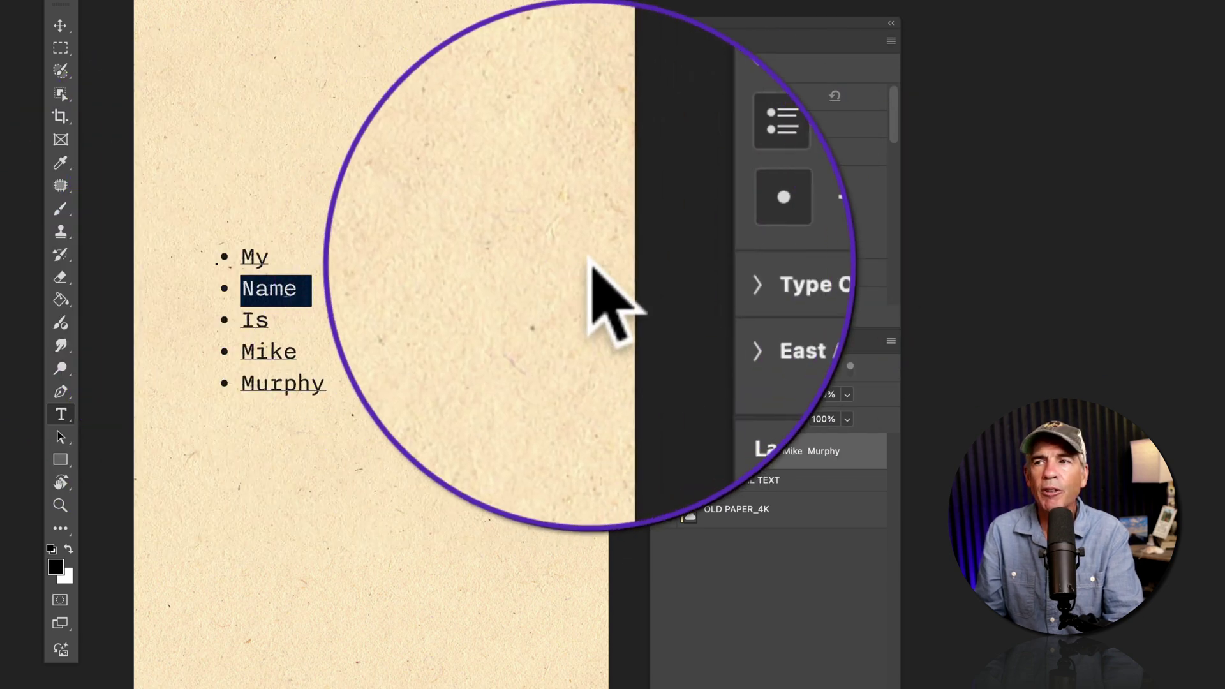
click(691, 236)
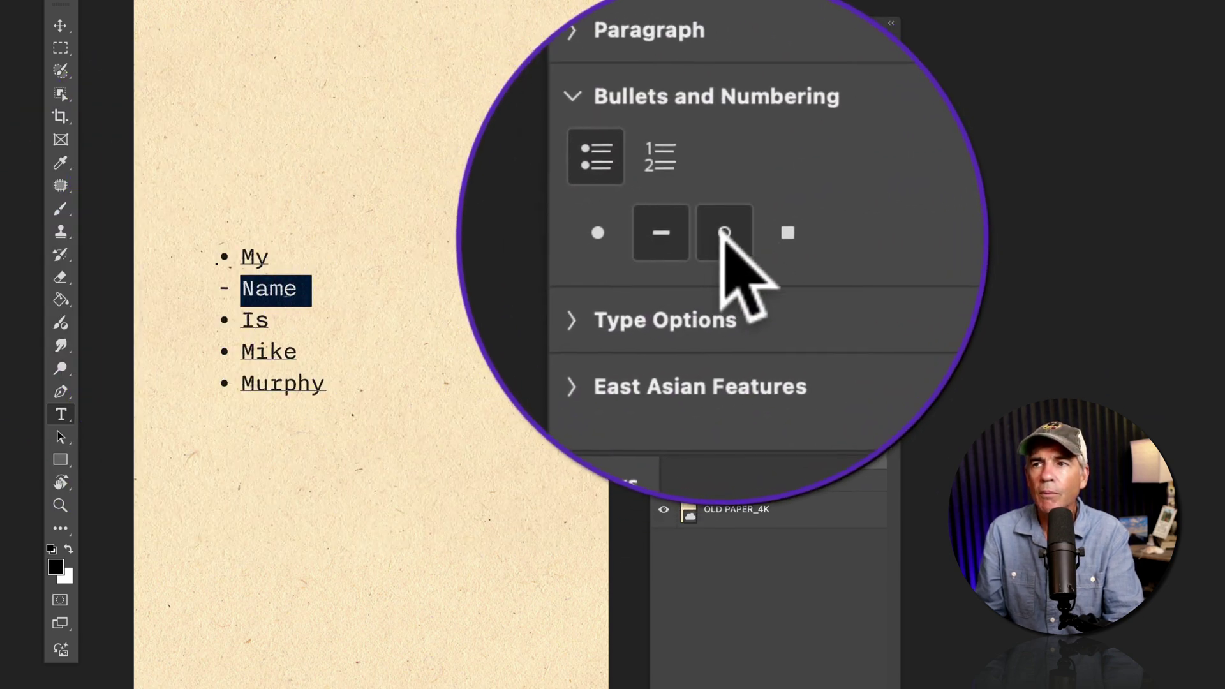
click(753, 236)
click(669, 236)
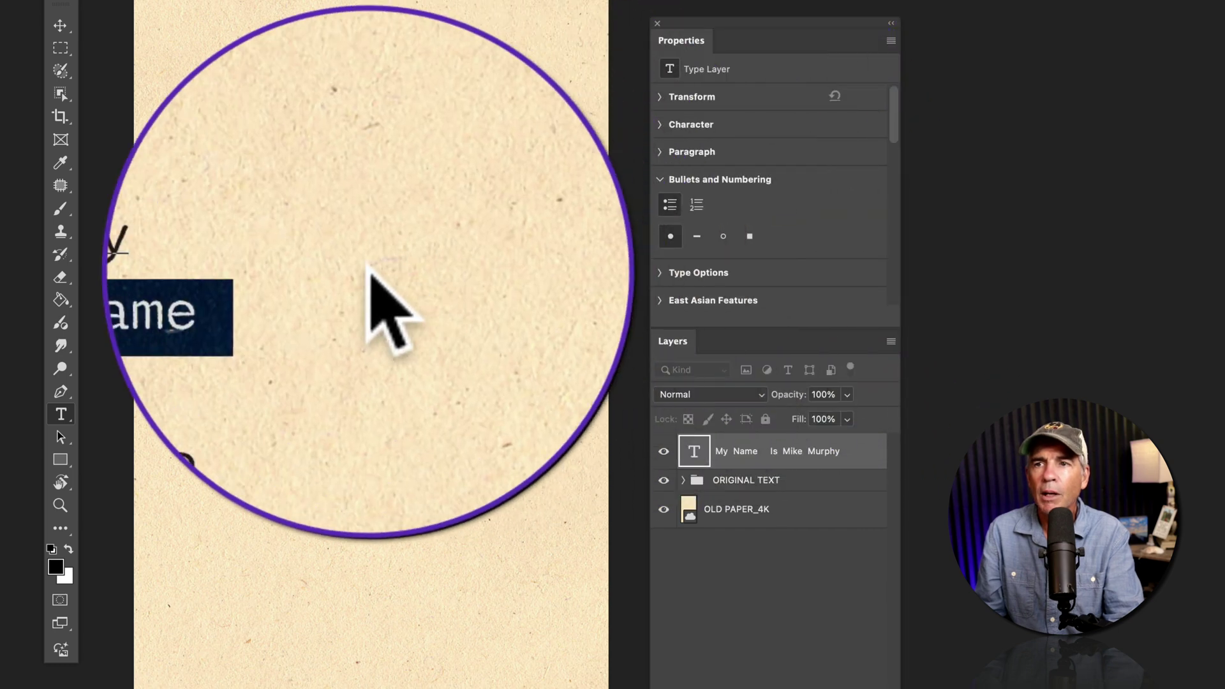
Nest Name as a second-level item with a dash bullet, then cancel the edits with Escape
click(298, 278)
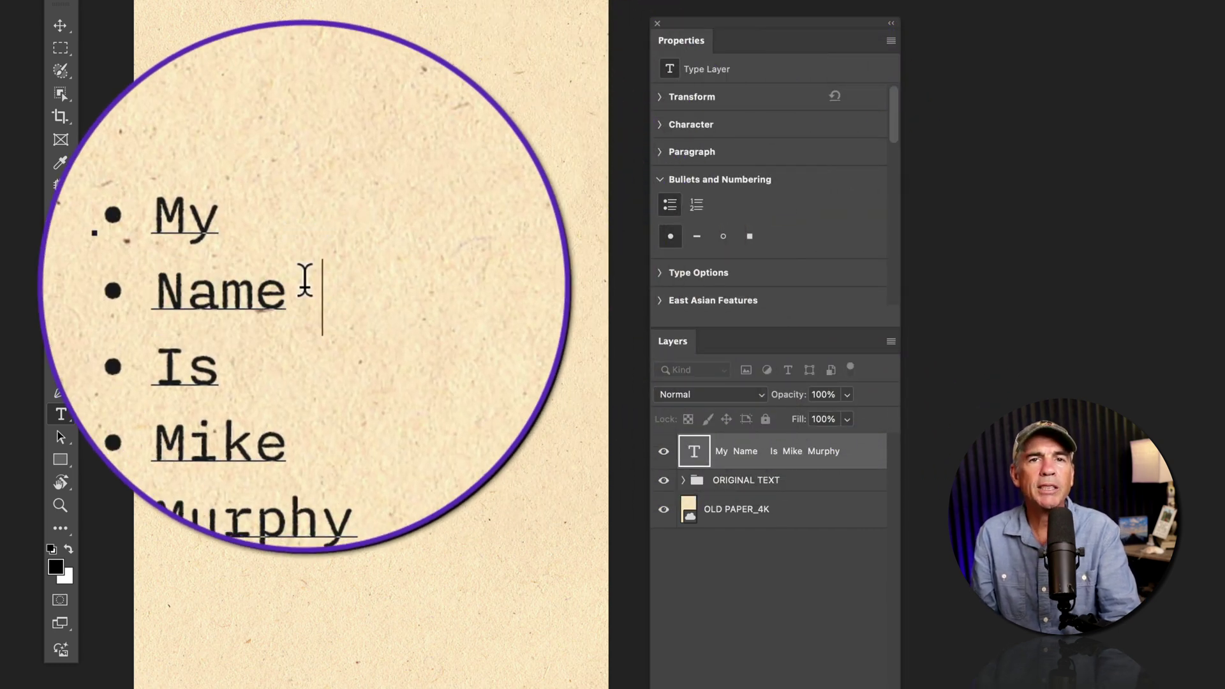
drag(306, 274, 243, 273)
click(257, 274)
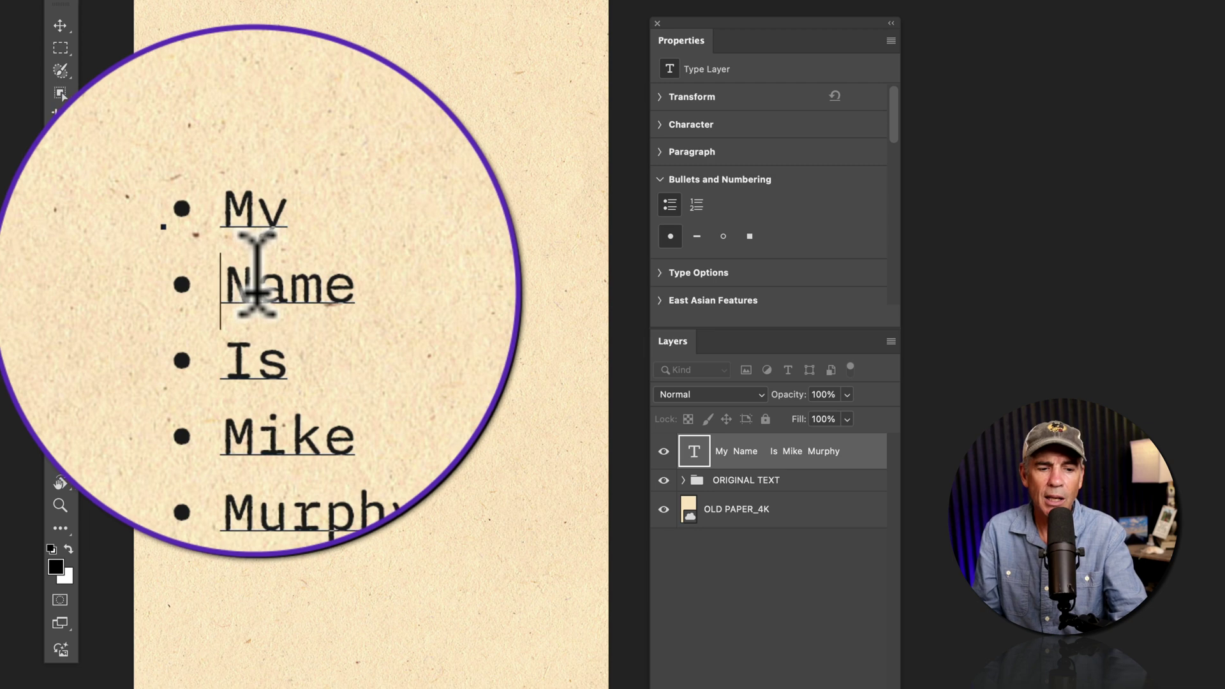
key(Tab)
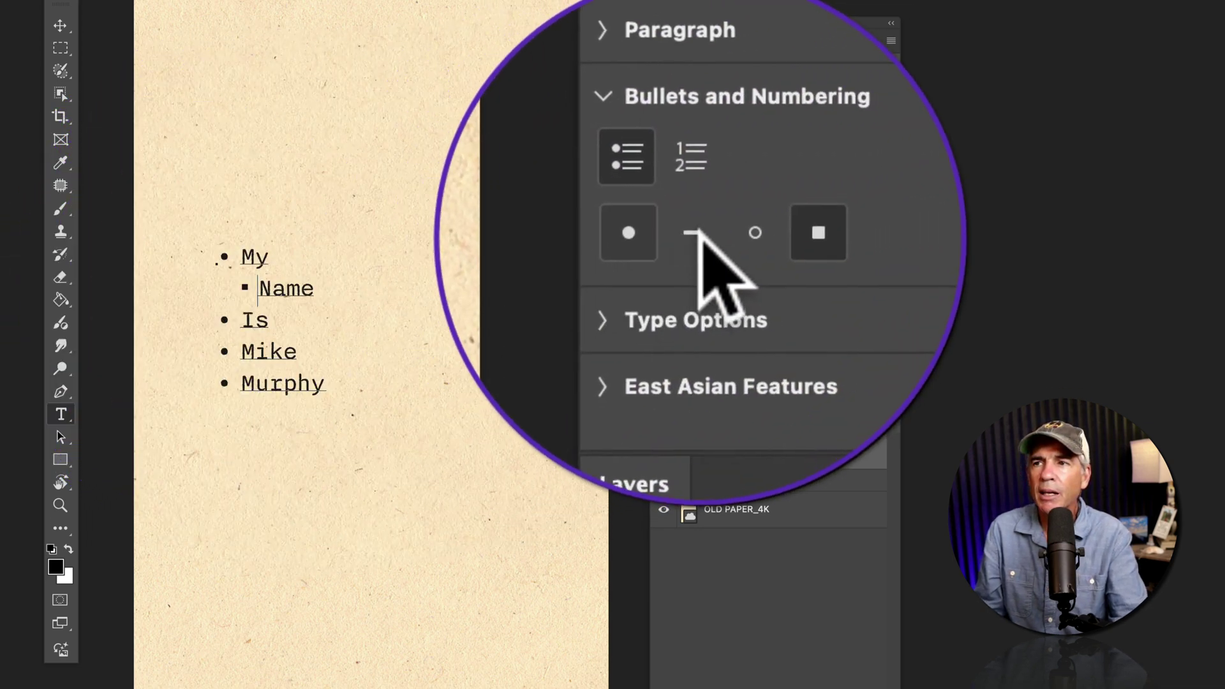
click(696, 234)
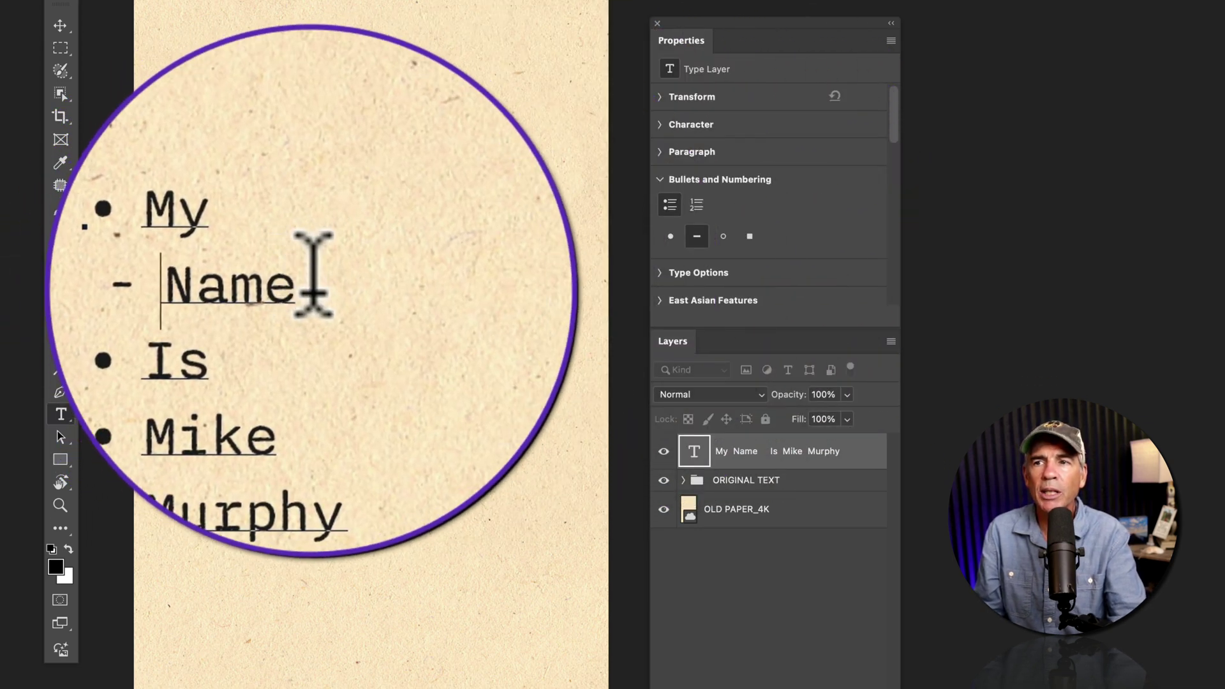
key(Escape)
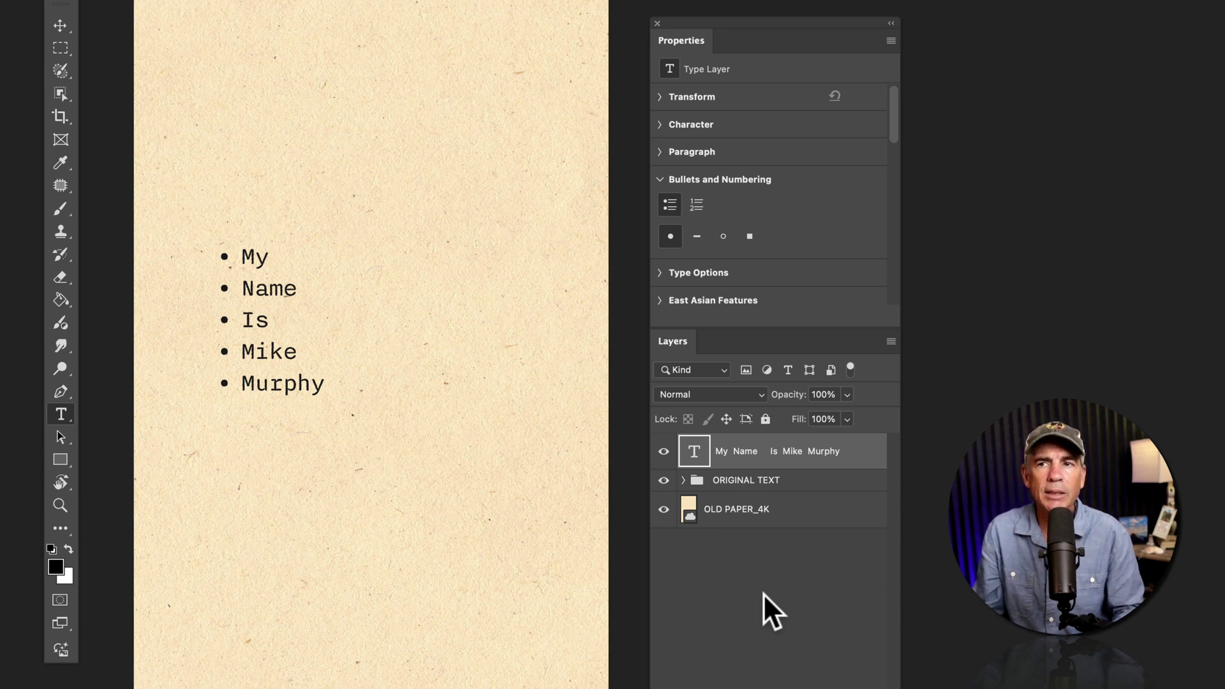
Switch off the Bulleted List option for all five lines of the type layer
double_click(697, 450)
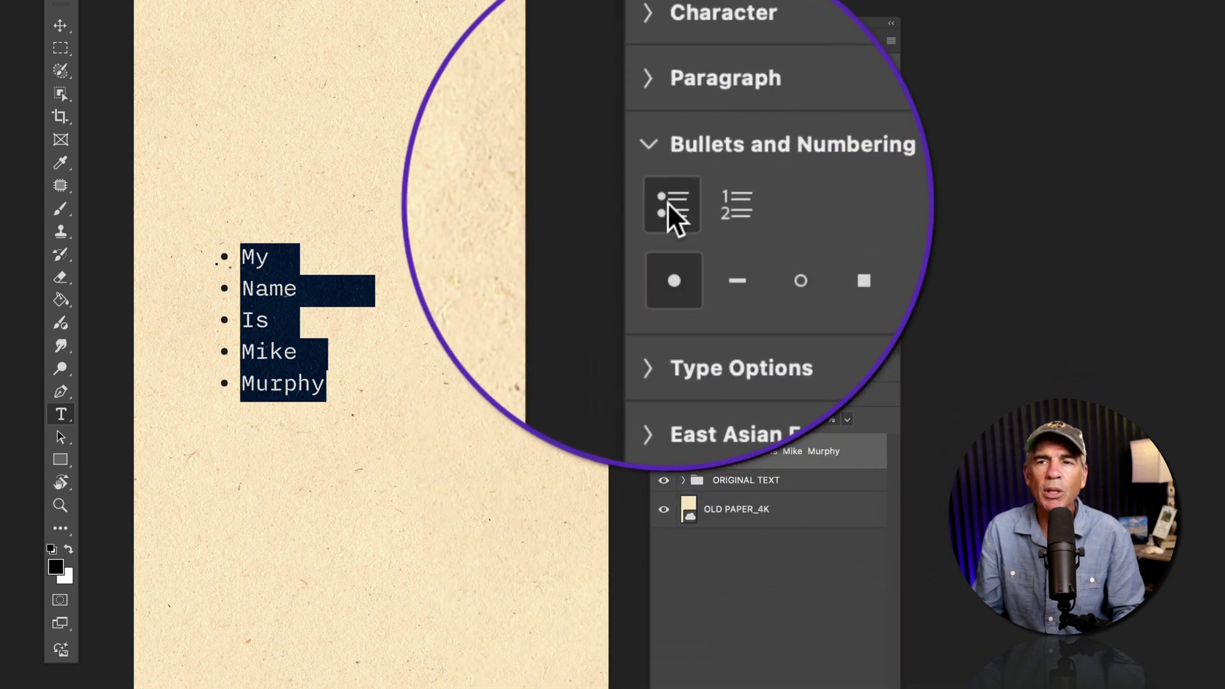
click(791, 607)
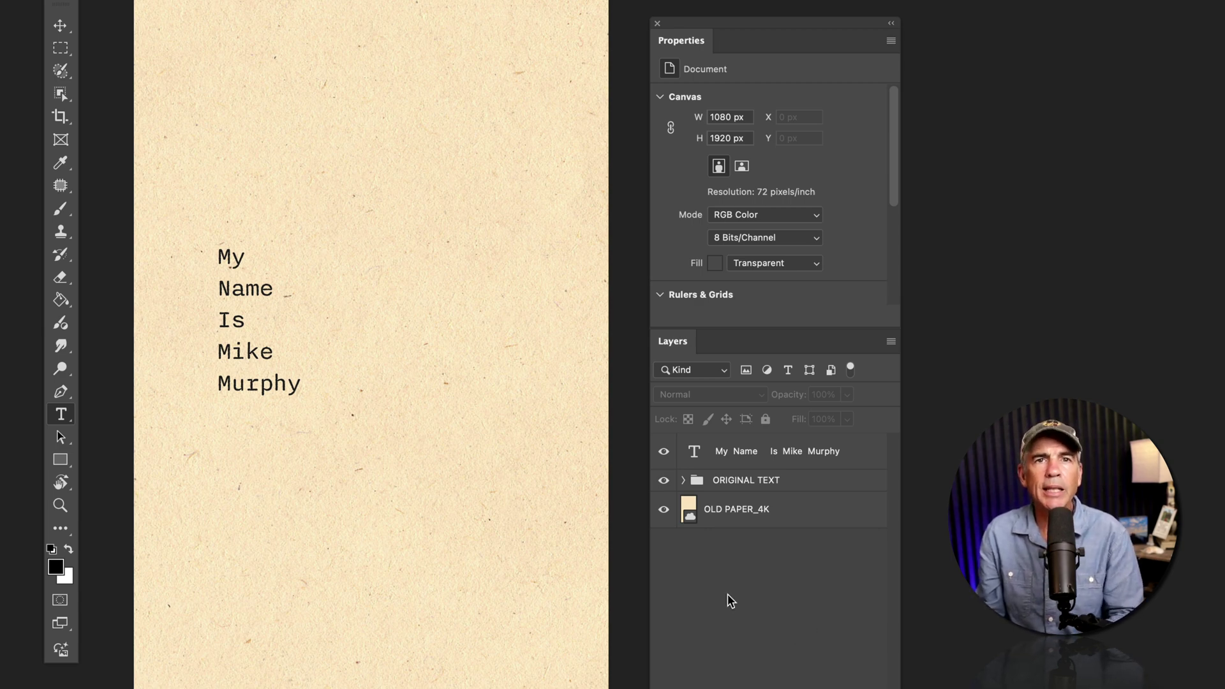
Number the five lines, previewing A, a, I, i, 01 and 001 styles before choosing 1., 2., 3
double_click(695, 451)
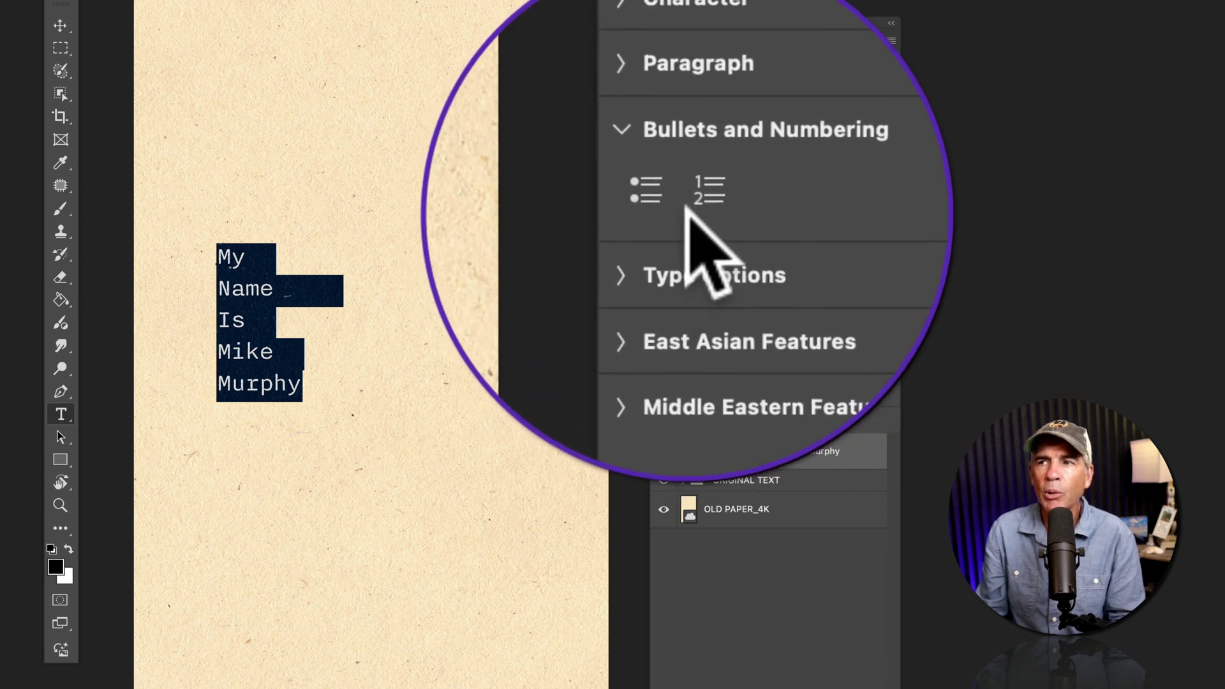
click(729, 169)
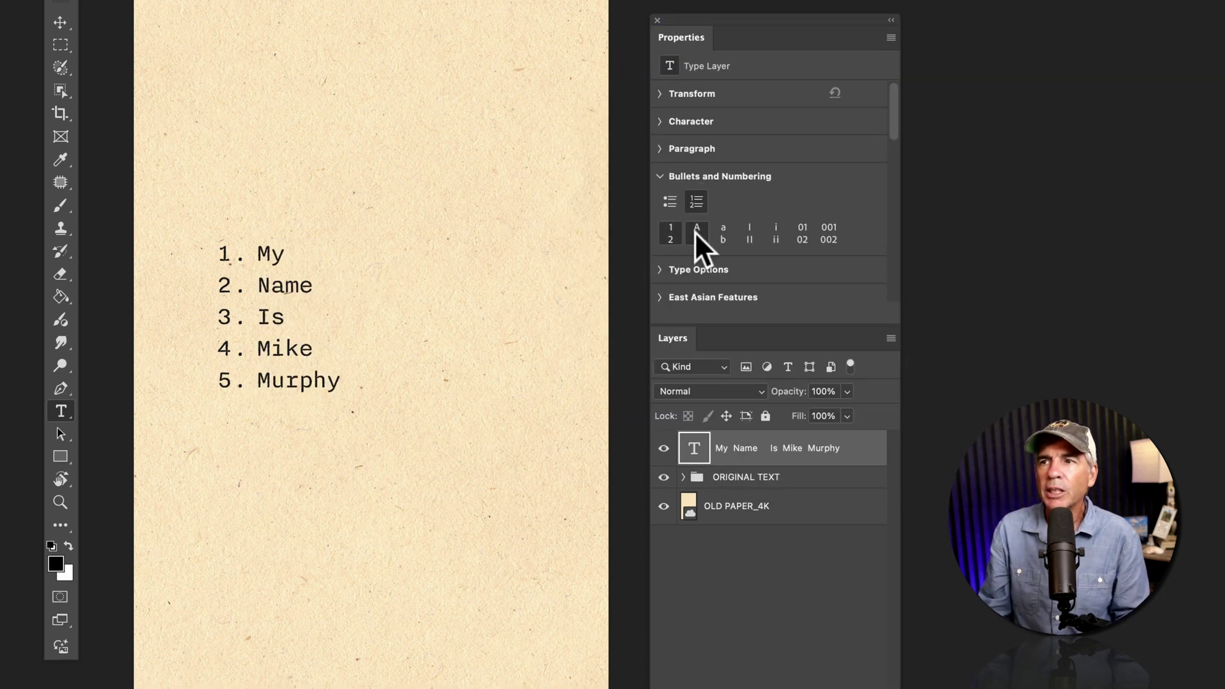
click(697, 233)
click(722, 233)
click(749, 232)
click(775, 232)
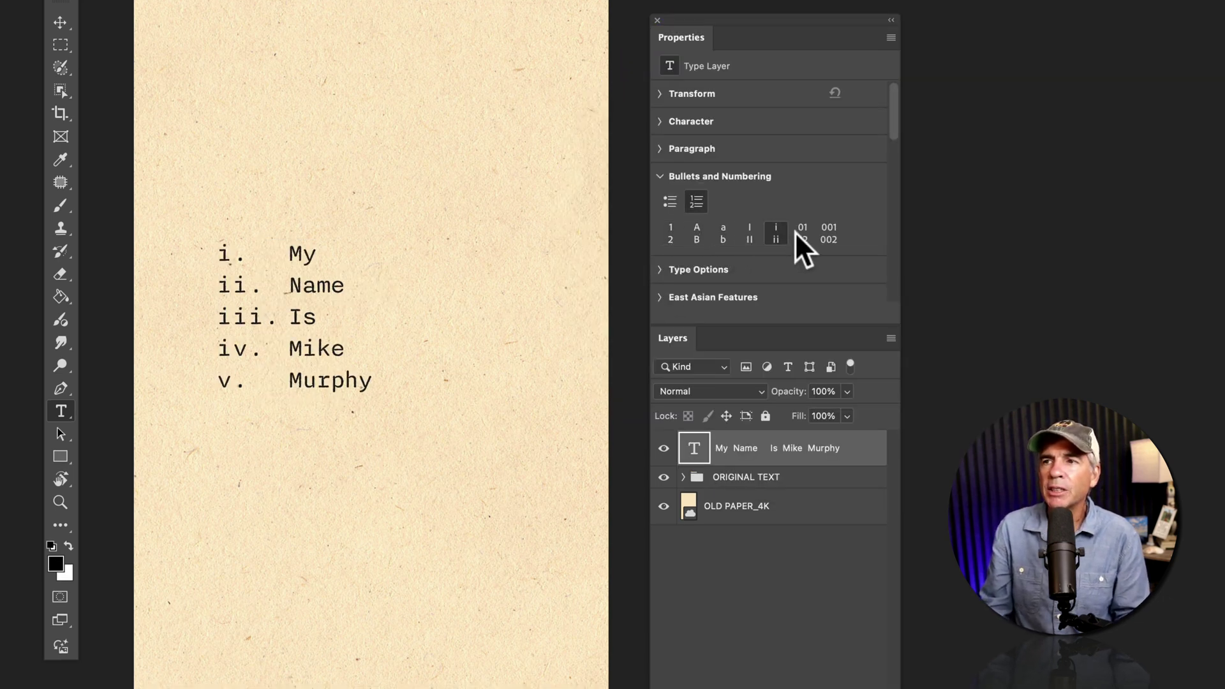
click(802, 233)
click(828, 232)
click(670, 234)
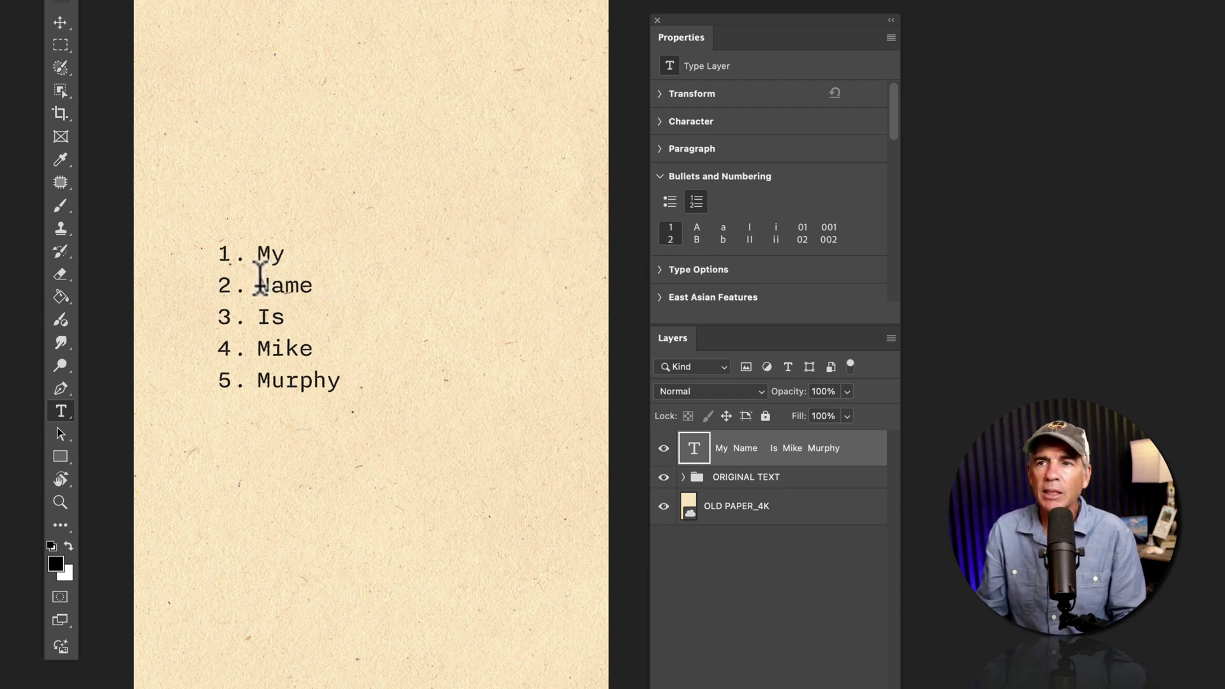
click(293, 250)
key(Return)
key(Return)
key(Return)
key(Return)
key(Return)
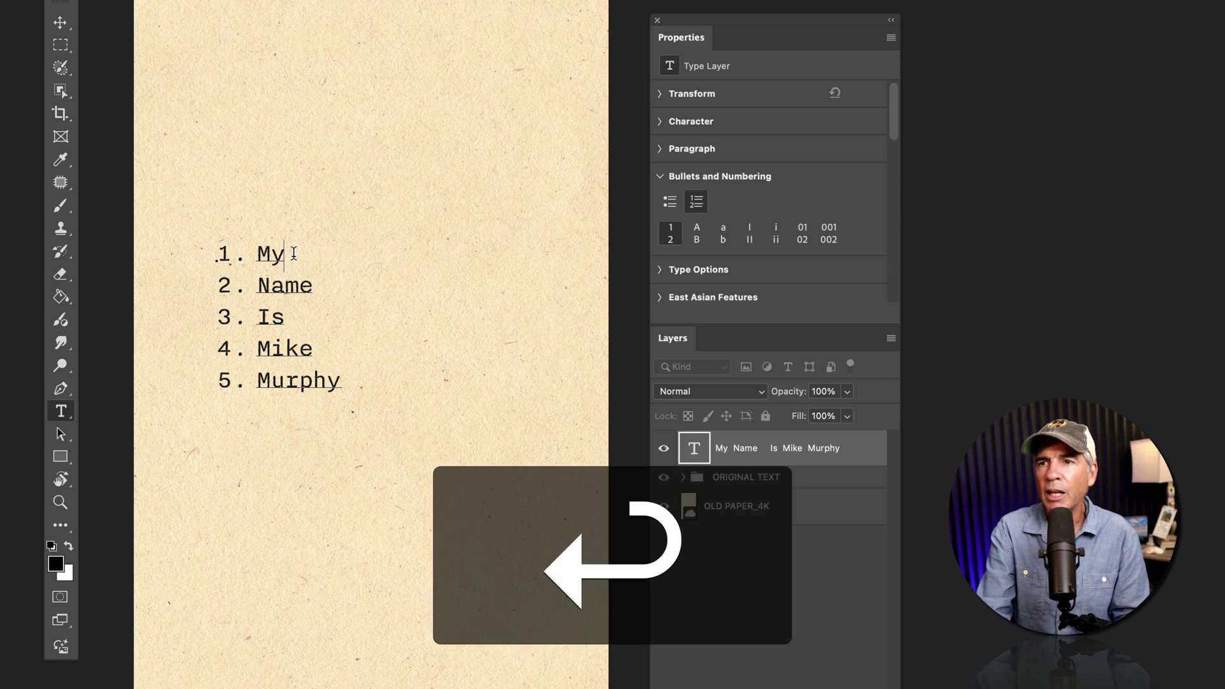
key(Return)
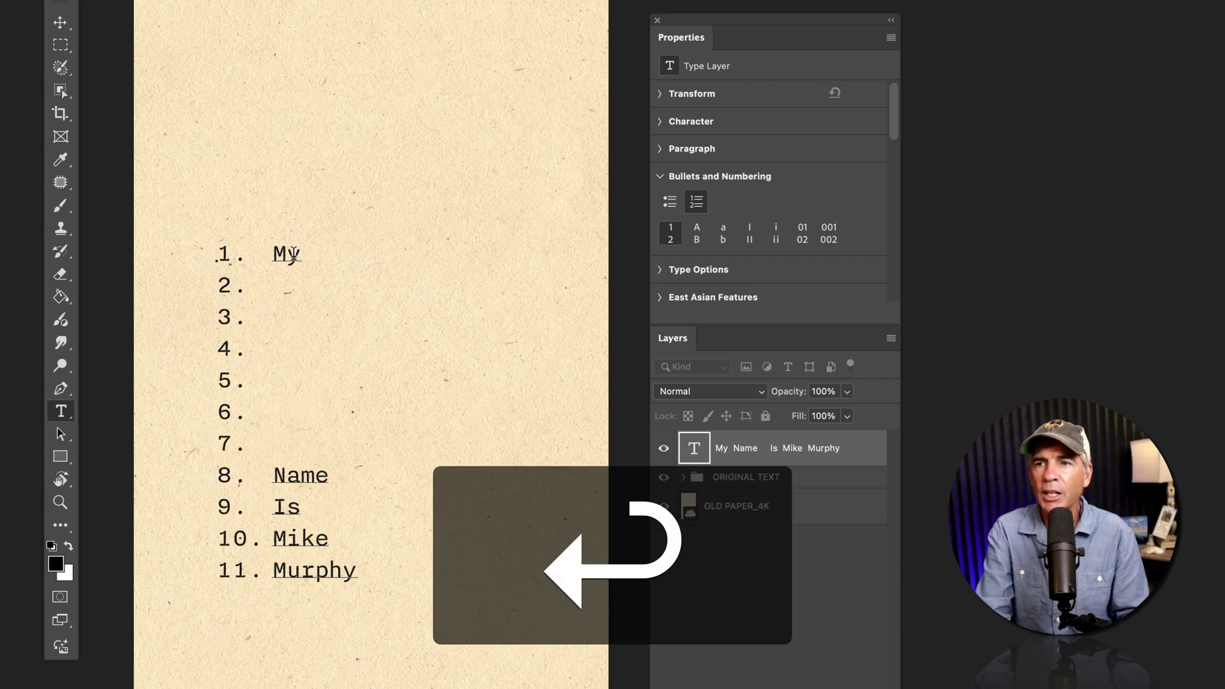
key(super+z)
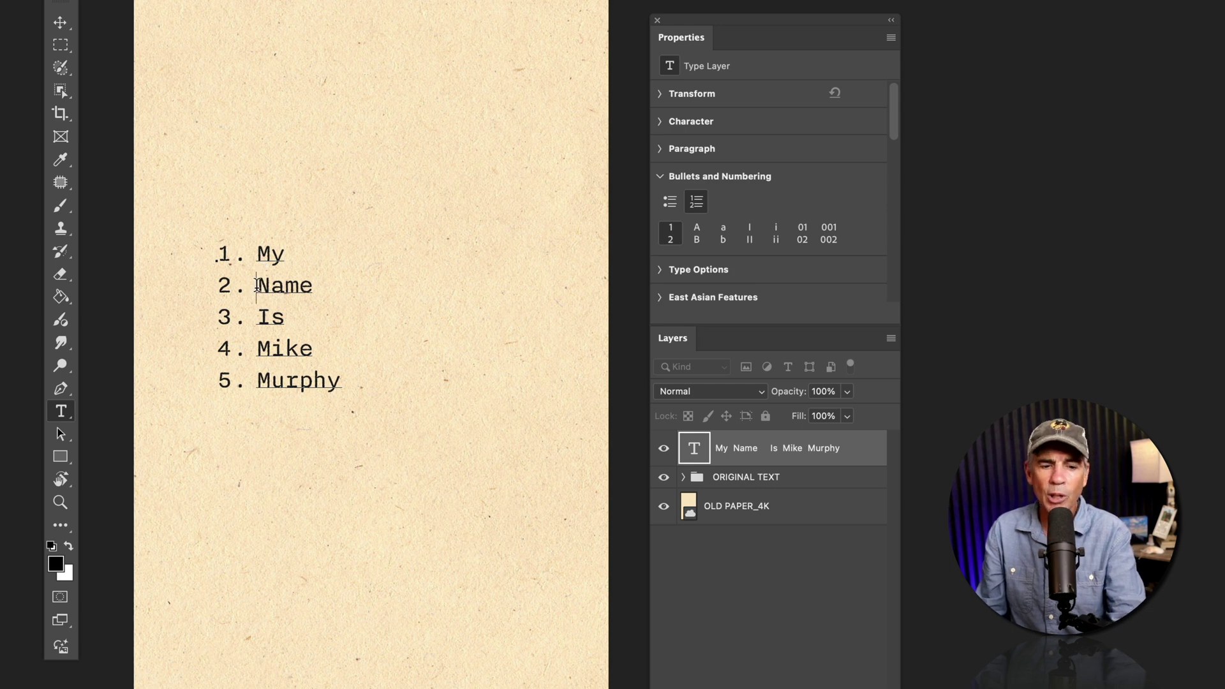
key(Tab)
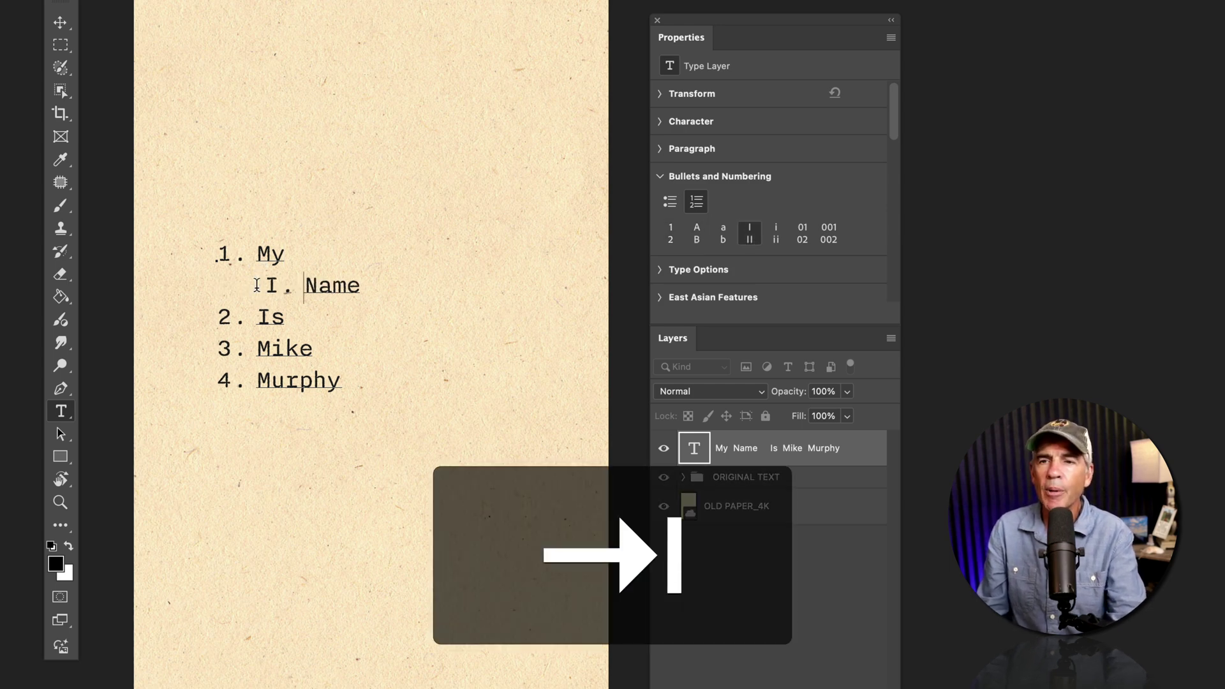
key(shift+Tab)
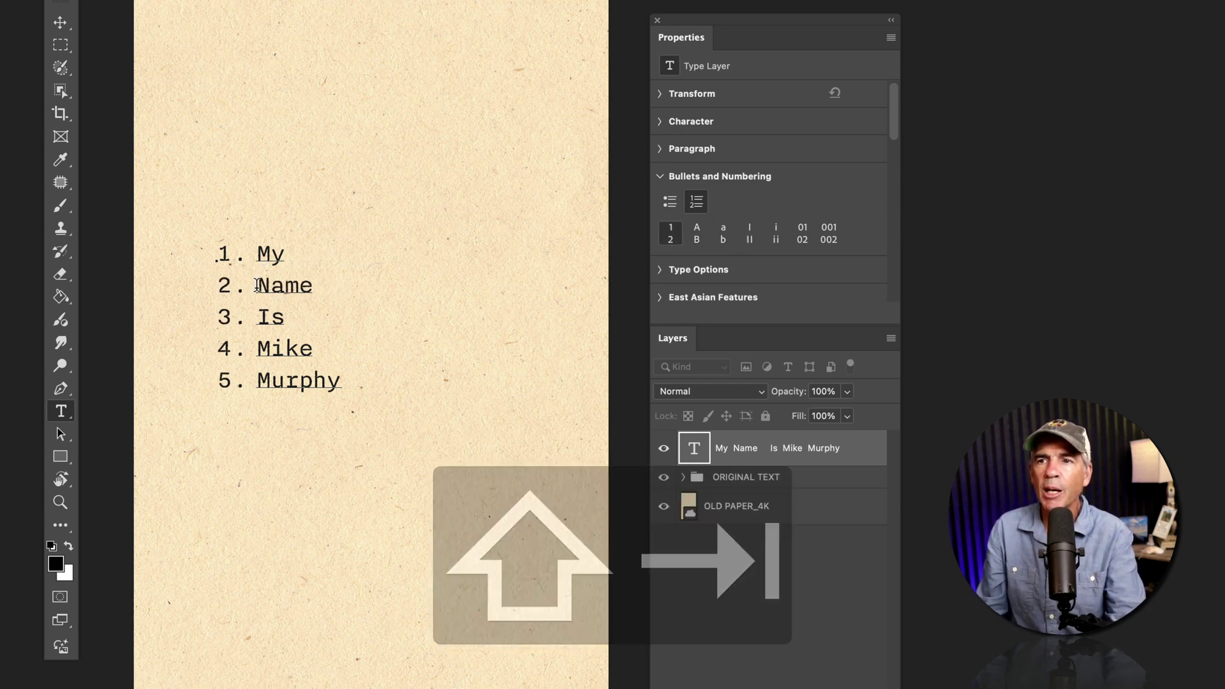
key(Tab)
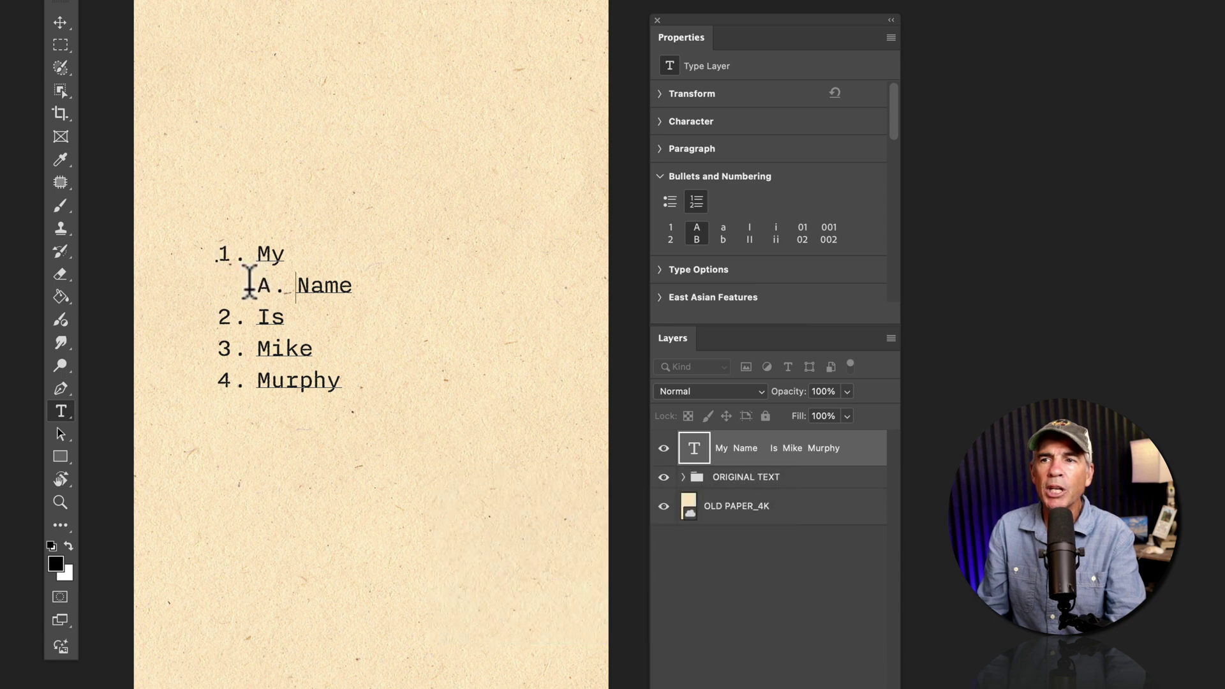
drag(362, 281, 260, 280)
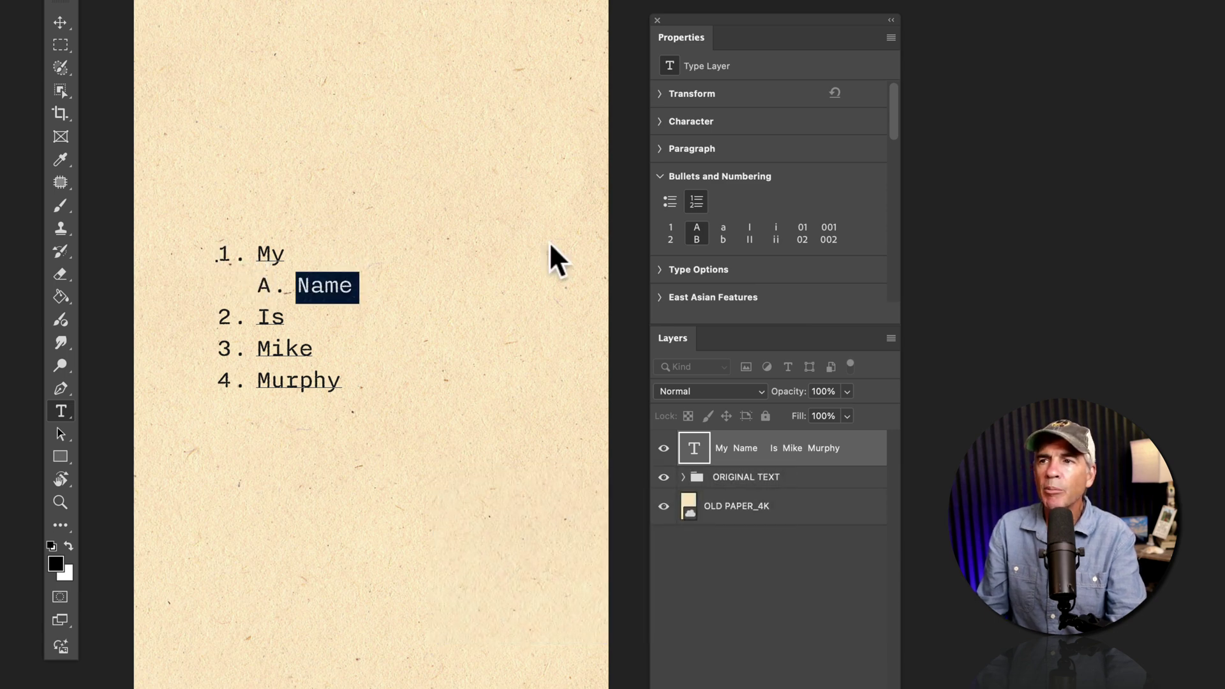
click(726, 234)
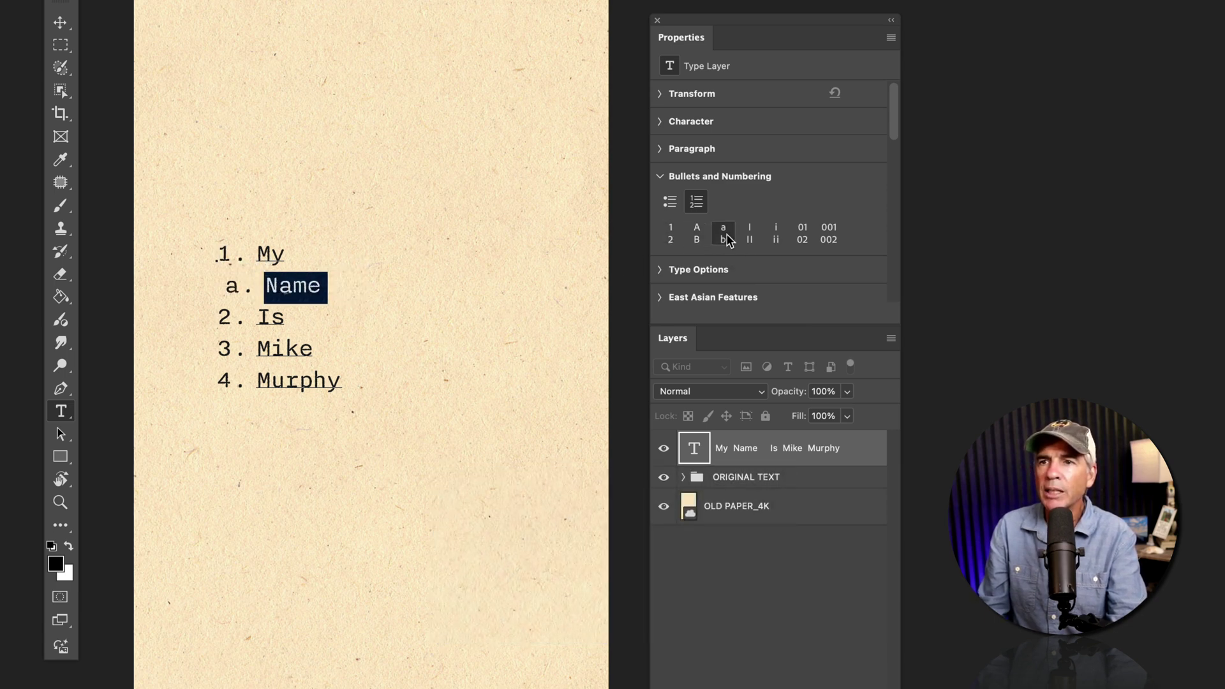
click(748, 239)
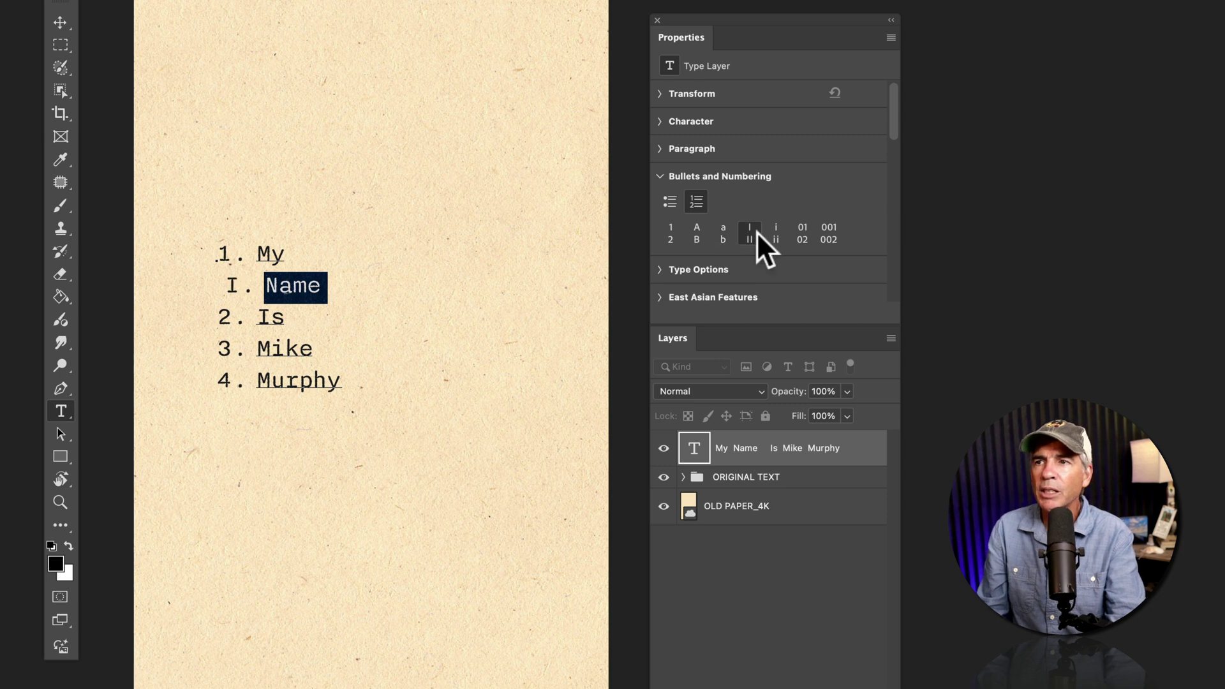
click(776, 237)
click(808, 234)
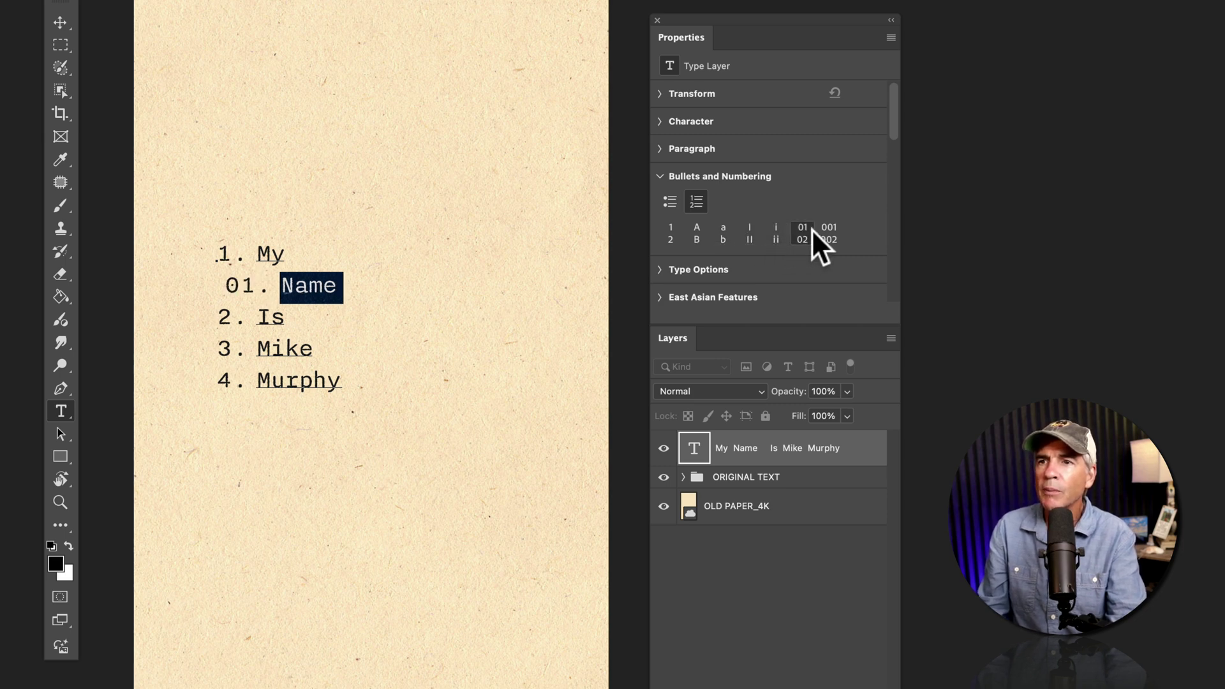
click(823, 238)
click(699, 238)
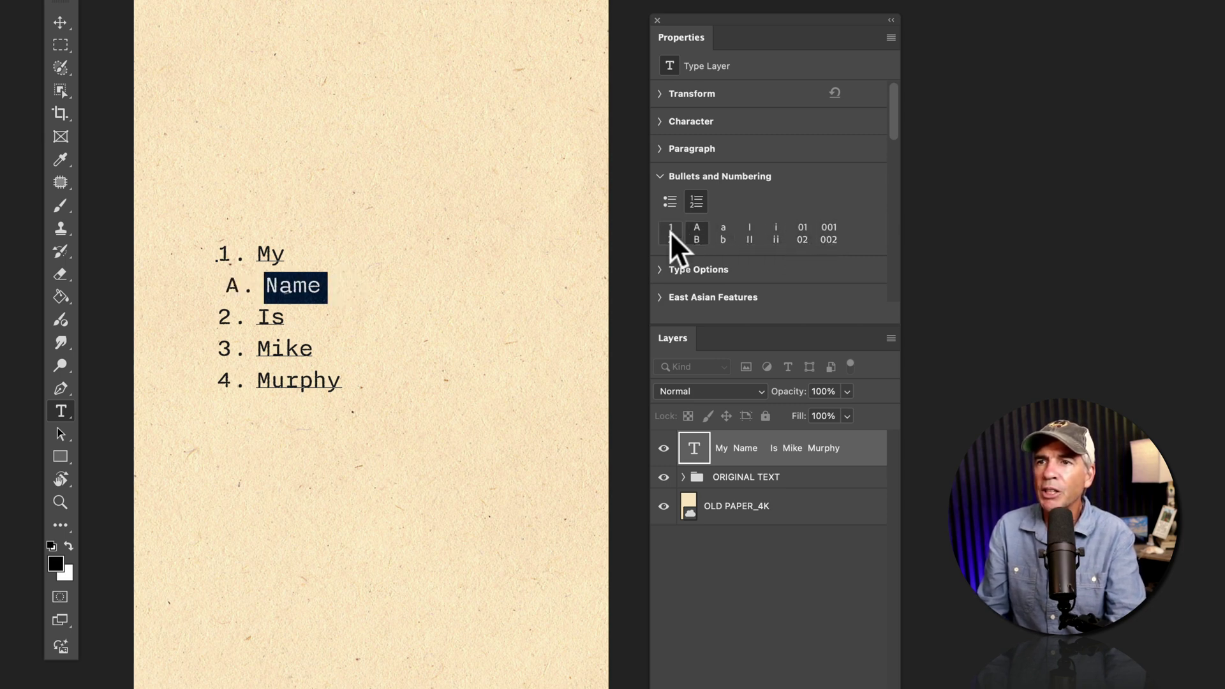
click(671, 235)
key(shift+Tab)
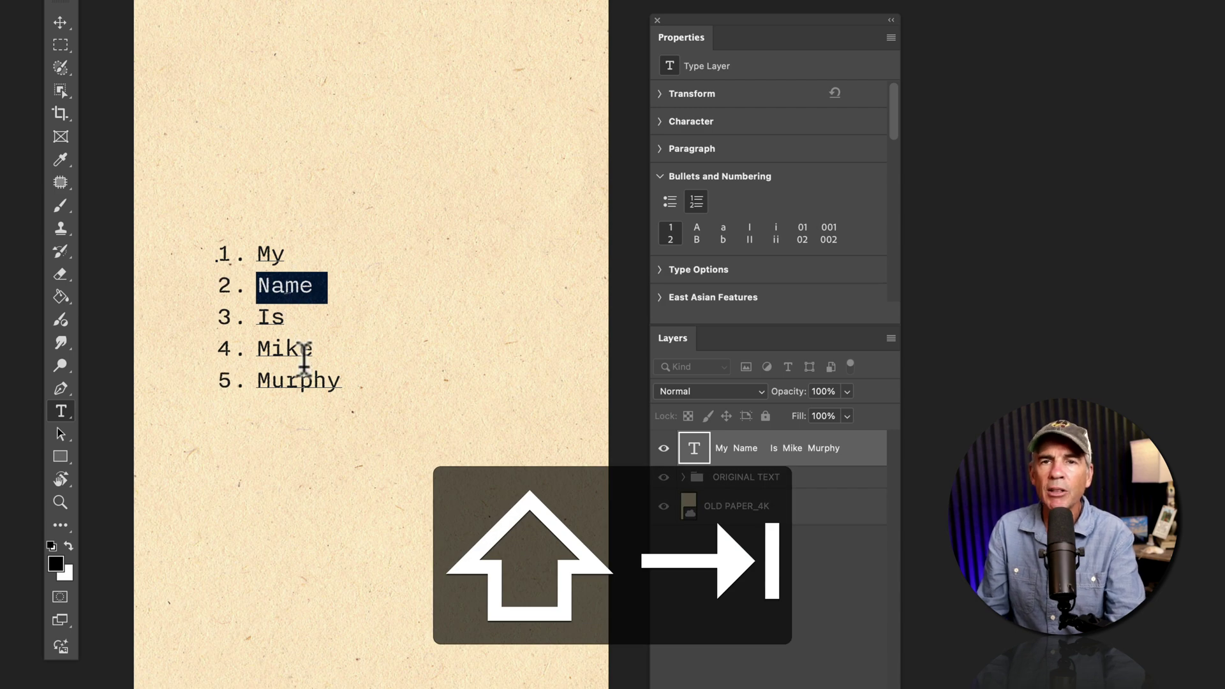
Toggle off Numbered List for the whole type layer and commit the text edit
click(702, 614)
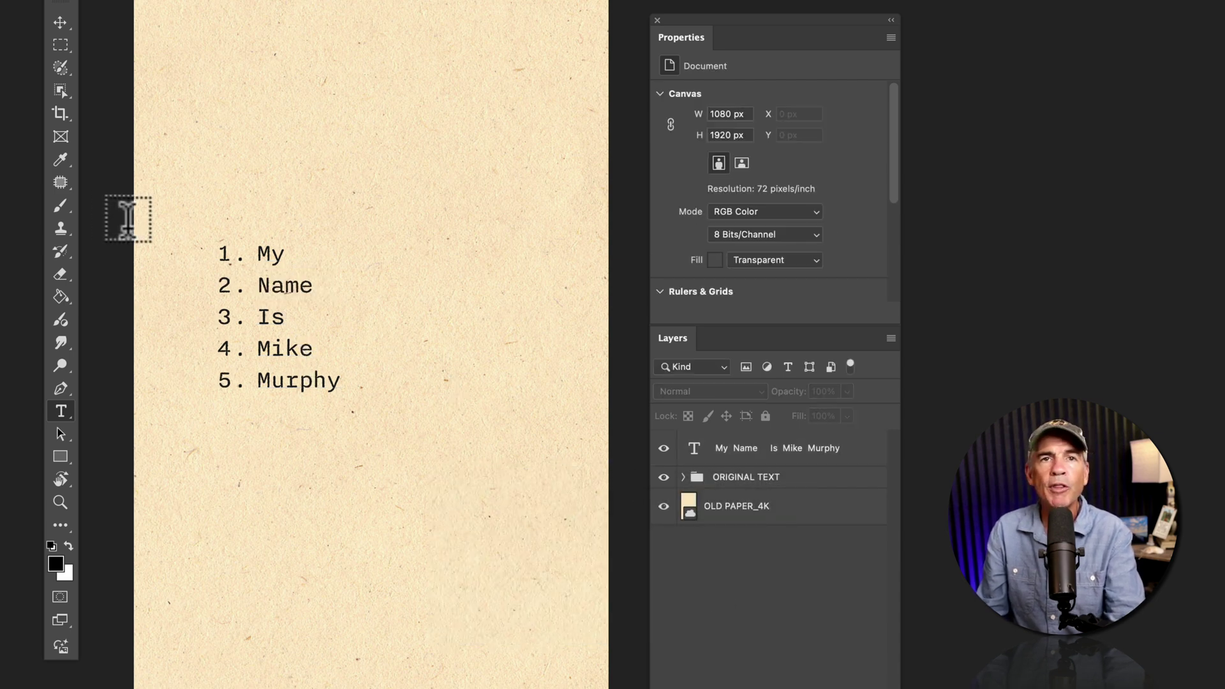
double_click(694, 448)
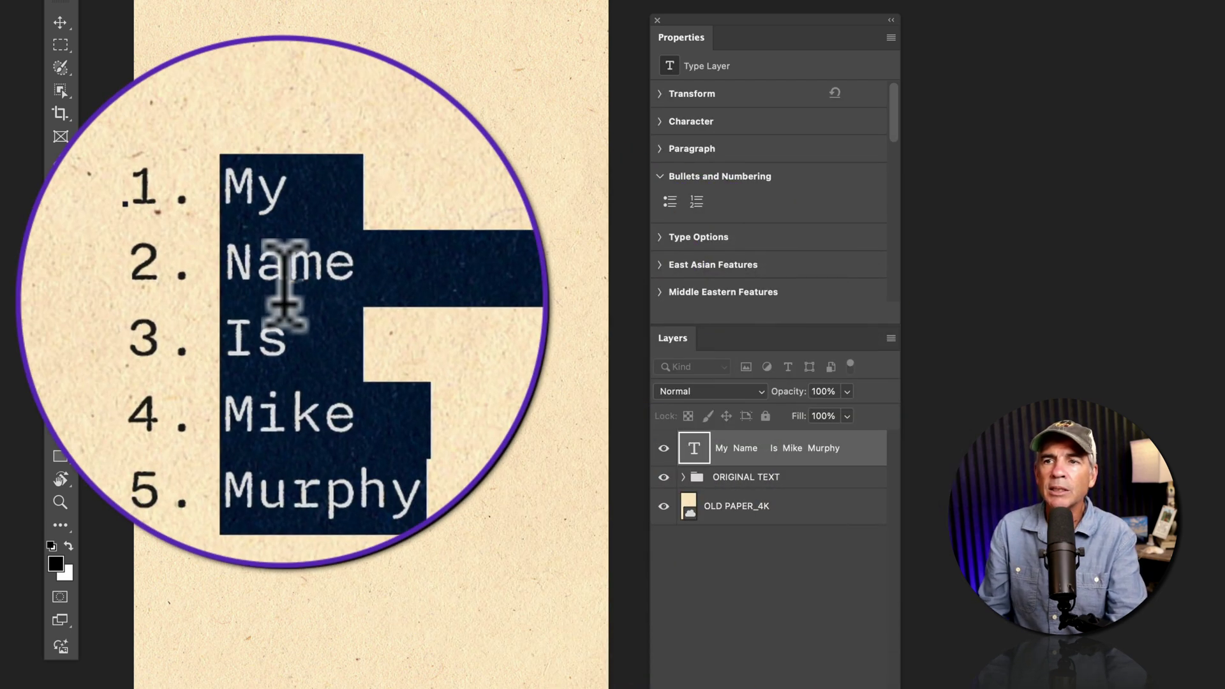
click(696, 202)
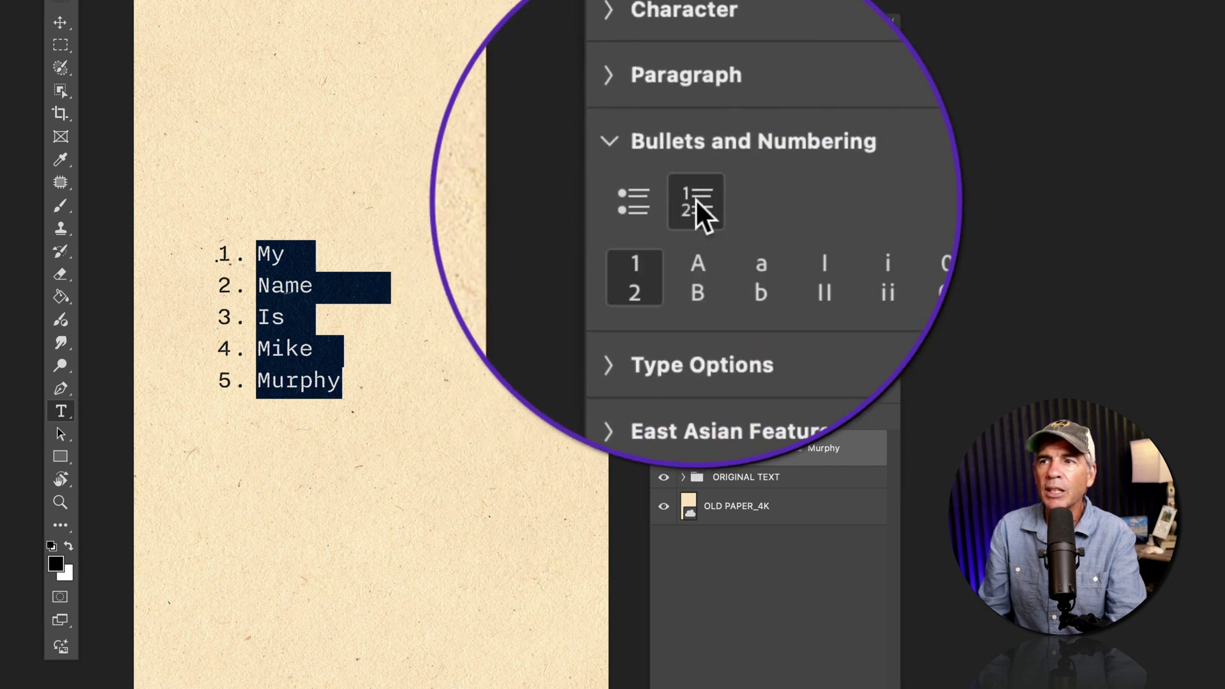
click(696, 202)
click(765, 599)
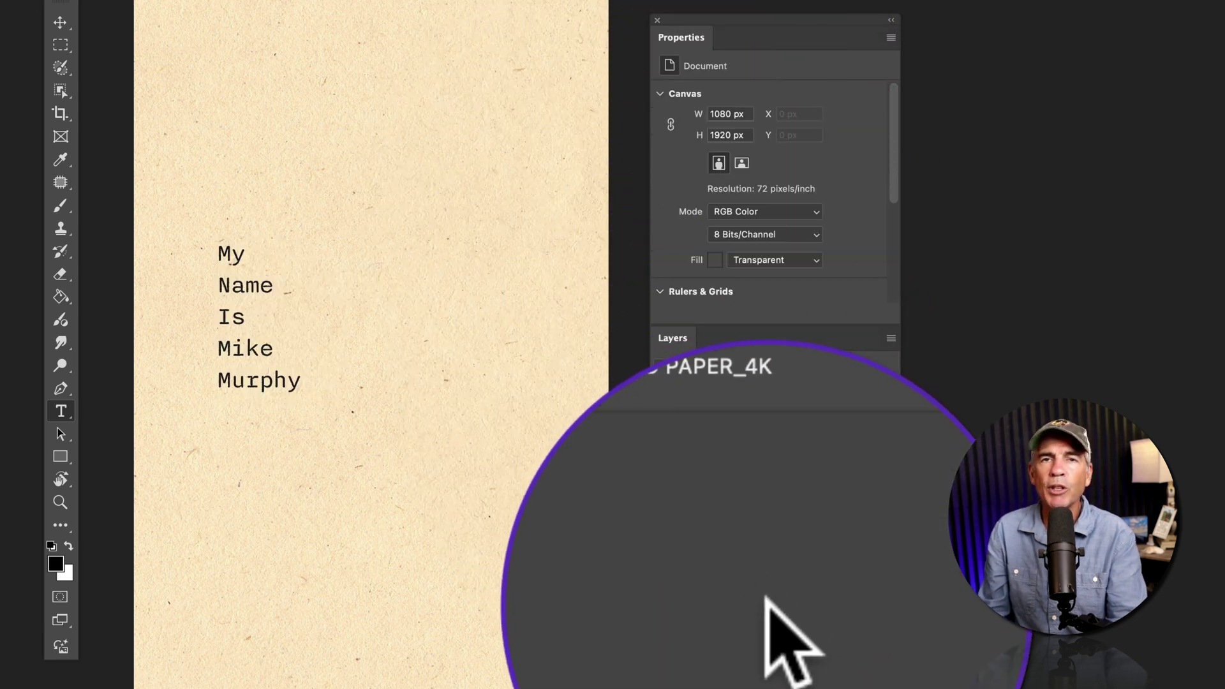